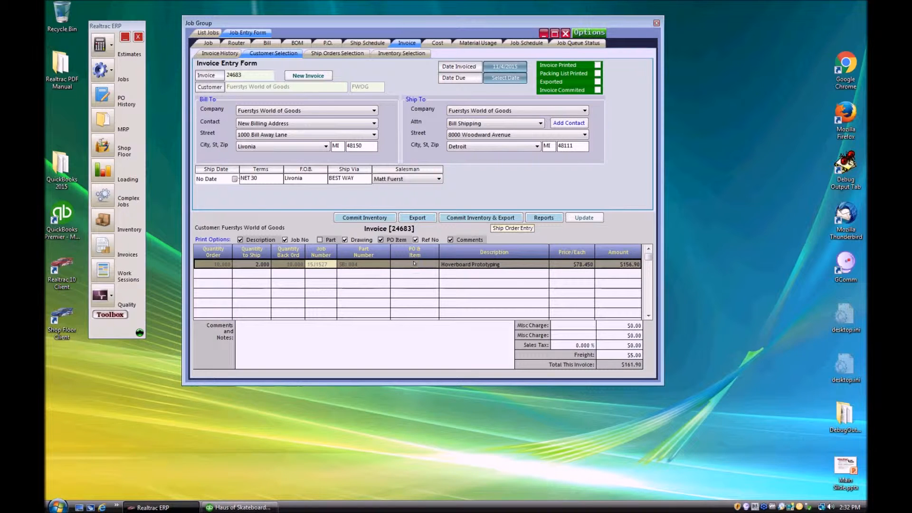
Select the $5.00 freight charge on invoice 24683 to confirm it.
{"action": "left_click", "coordinate": [631, 355]}
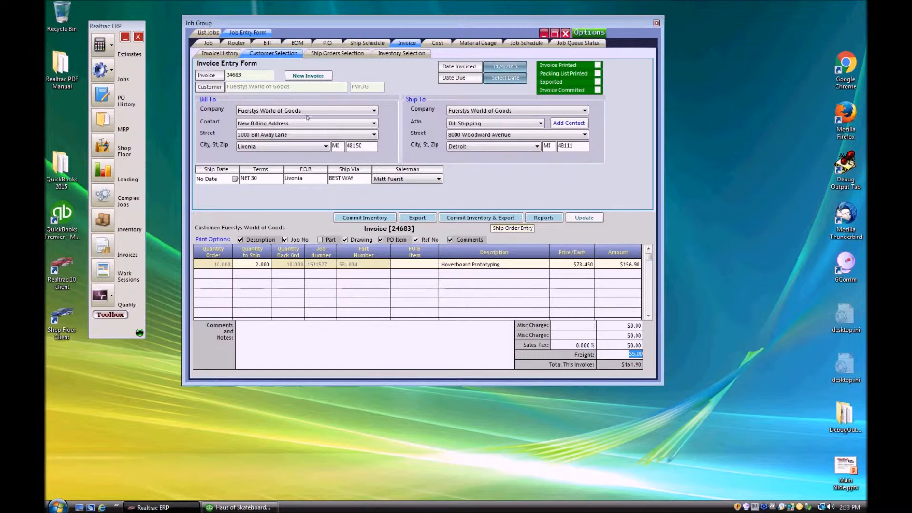
{"action": "left_click", "coordinate": [207, 43]}
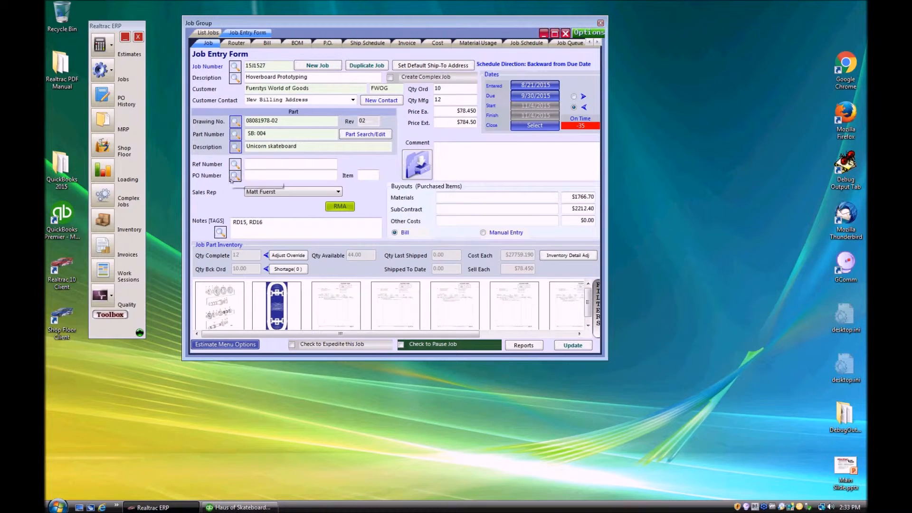
{"action": "mouse_move", "coordinate": [277, 122]}
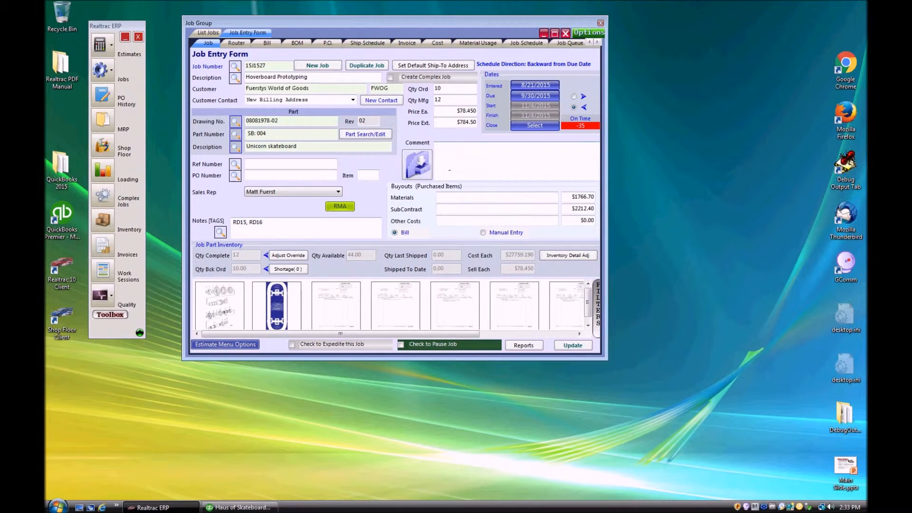
{"action": "left_click", "coordinate": [406, 43]}
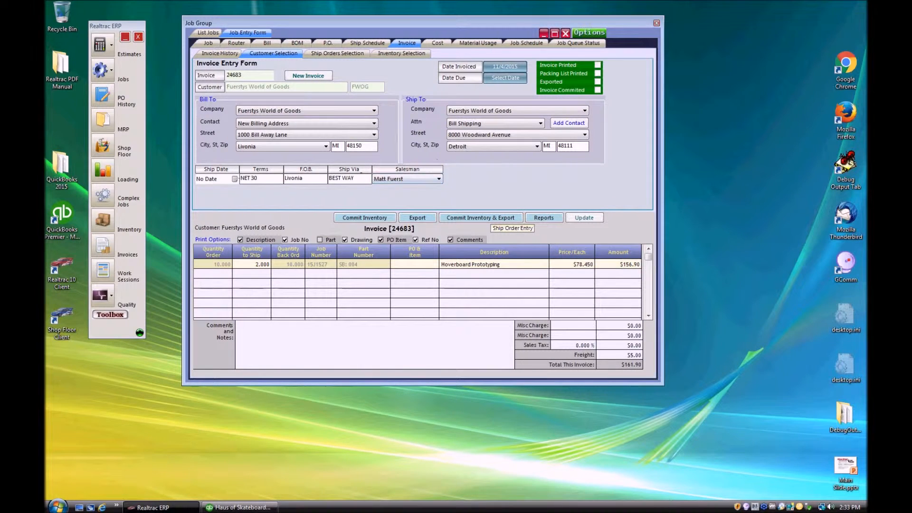
{"action": "left_click", "coordinate": [208, 43]}
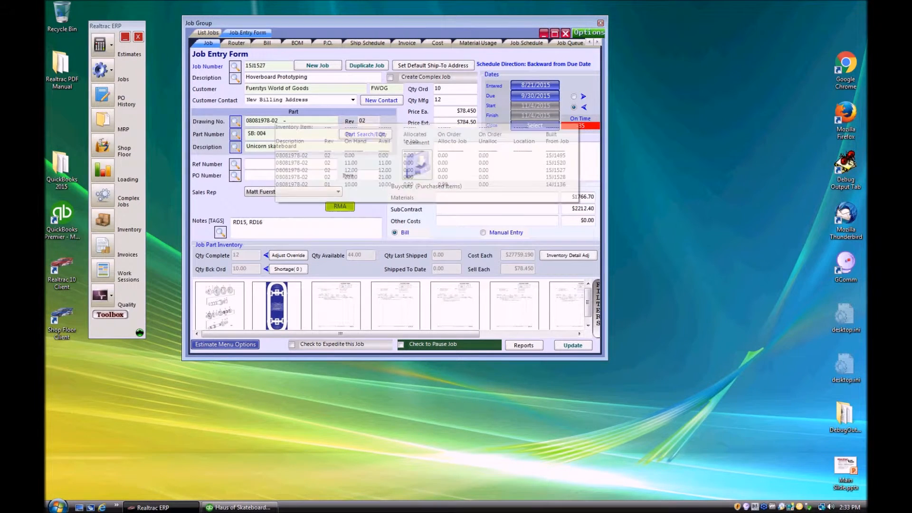
{"action": "left_click", "coordinate": [399, 44]}
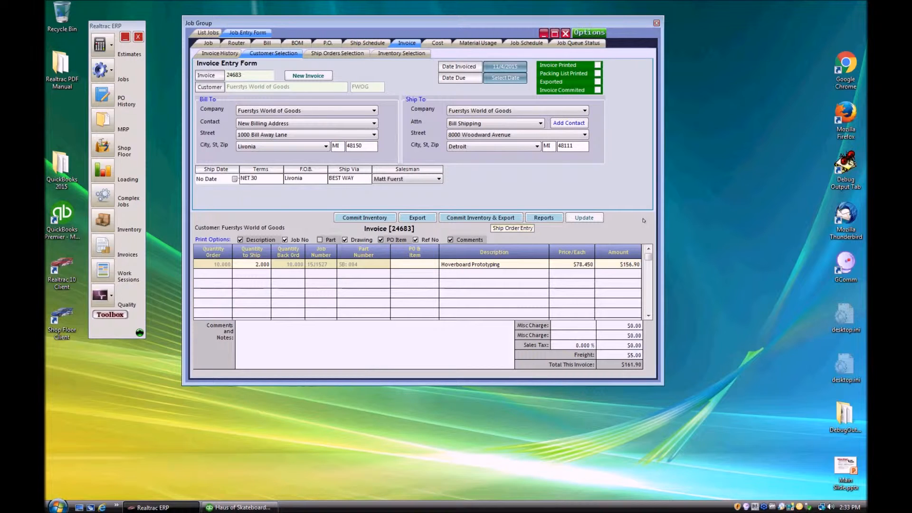
Close Realtrac ERP and launch Realtrac Accounting Setup from the Realtrac Utilities programs.
{"action": "left_click", "coordinate": [138, 37]}
{"action": "left_click", "coordinate": [57, 506]}
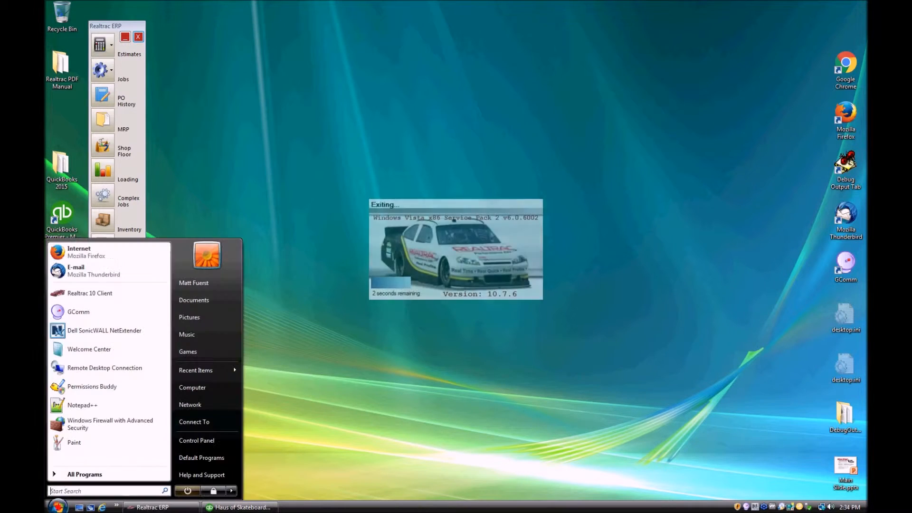
{"action": "left_click", "coordinate": [79, 473]}
{"action": "scroll", "coordinate": [86, 418], "scroll_direction": "down", "scroll_amount": 3}
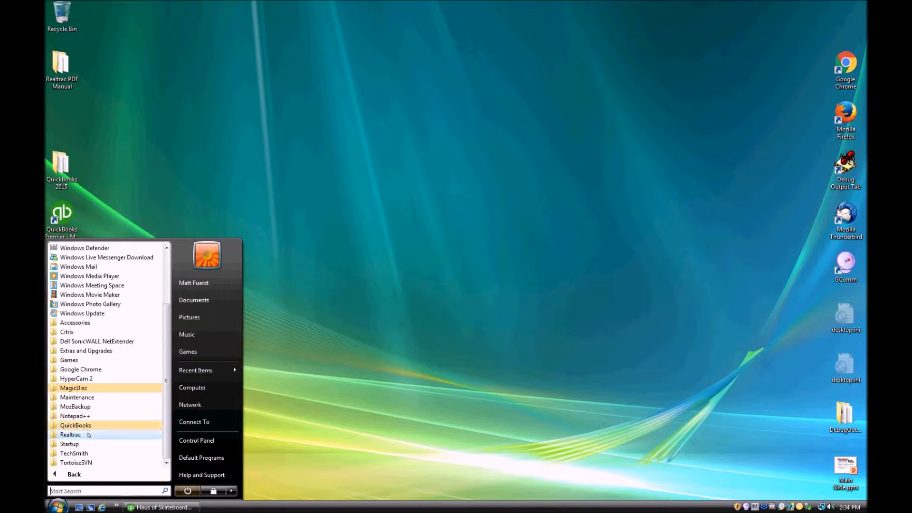
{"action": "left_click", "coordinate": [88, 435]}
{"action": "left_click", "coordinate": [105, 434]}
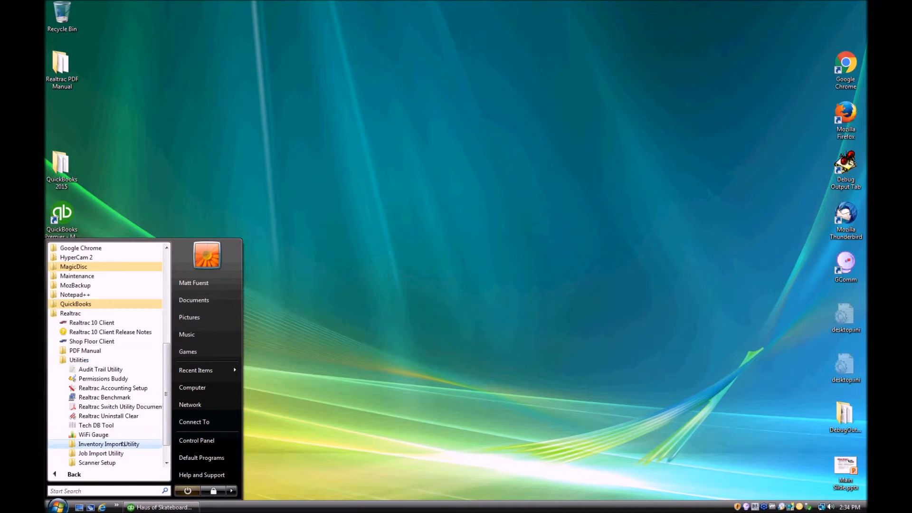
{"action": "left_click", "coordinate": [113, 387]}
On the QuickBooks tab, review the Accounts Receivable, expense and income account fields.
{"action": "left_click", "coordinate": [113, 47]}
{"action": "left_click_drag", "start_coordinate": [131, 32], "coordinate": [480, 81]}
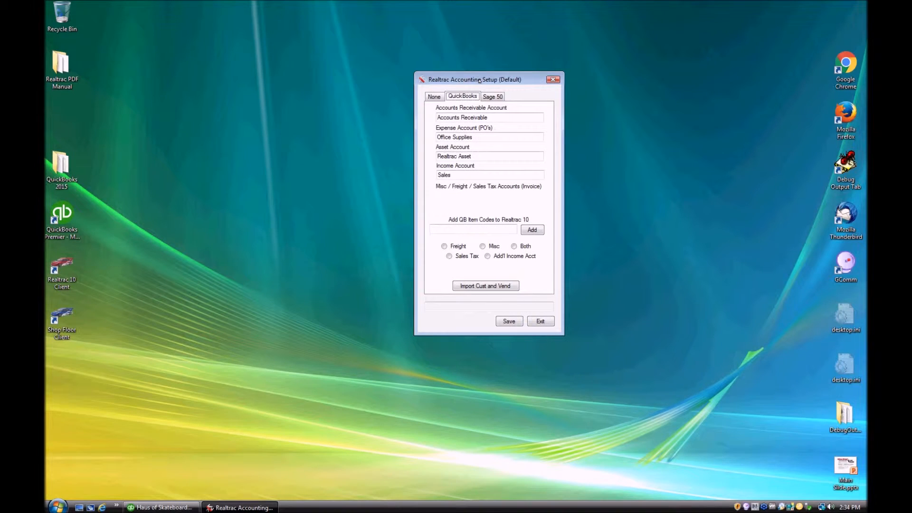
{"action": "key", "text": "Tab"}
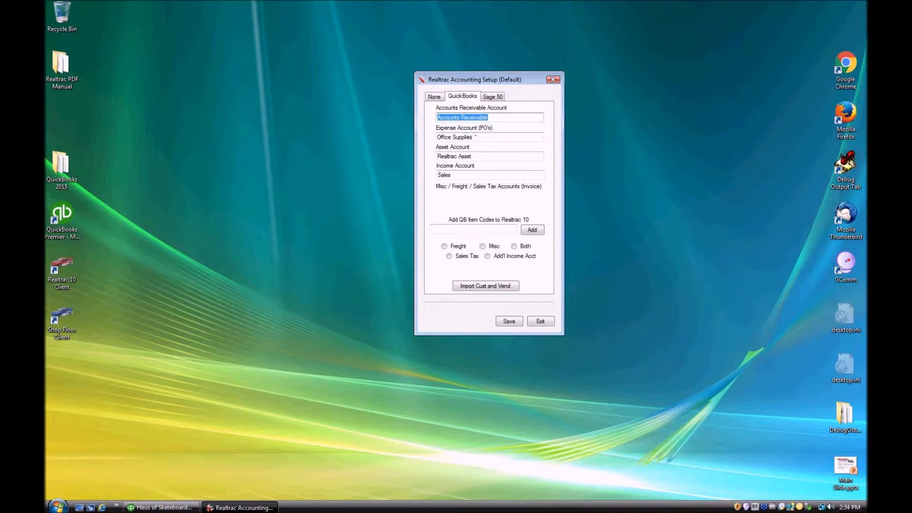
{"action": "key", "text": "Tab"}
{"action": "key", "text": "Tab"}
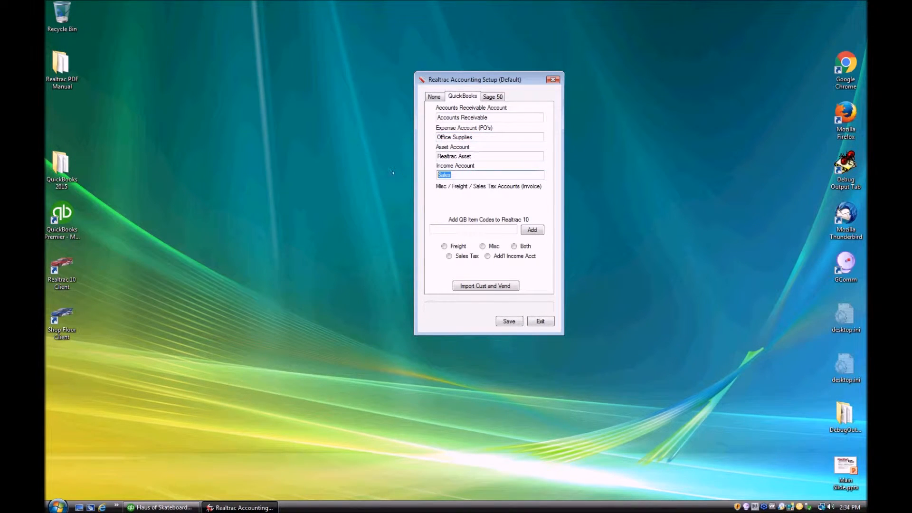
{"action": "key", "text": "shift+Tab"}
{"action": "key", "text": "shift+Tab"}
{"action": "key", "text": "shift+Tab"}
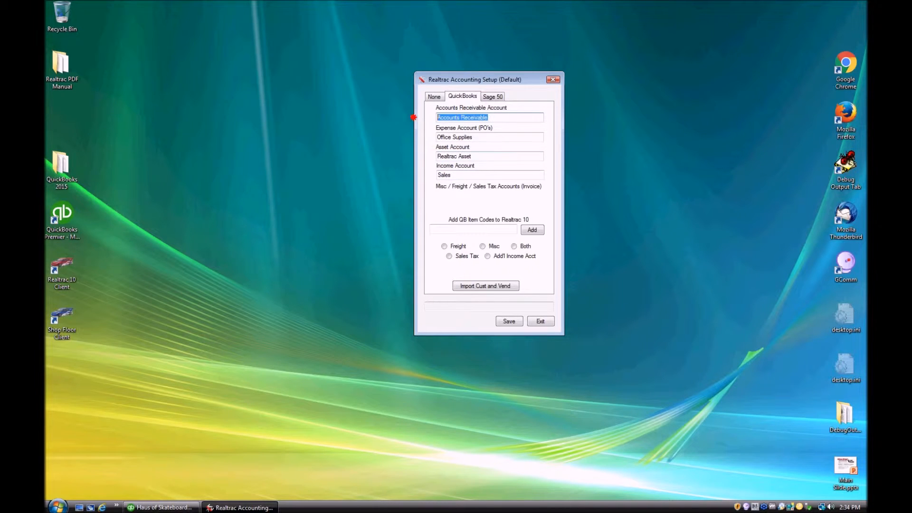
{"action": "key", "text": "Tab"}
{"action": "key", "text": "Tab"}
{"action": "key", "text": "Tab"}
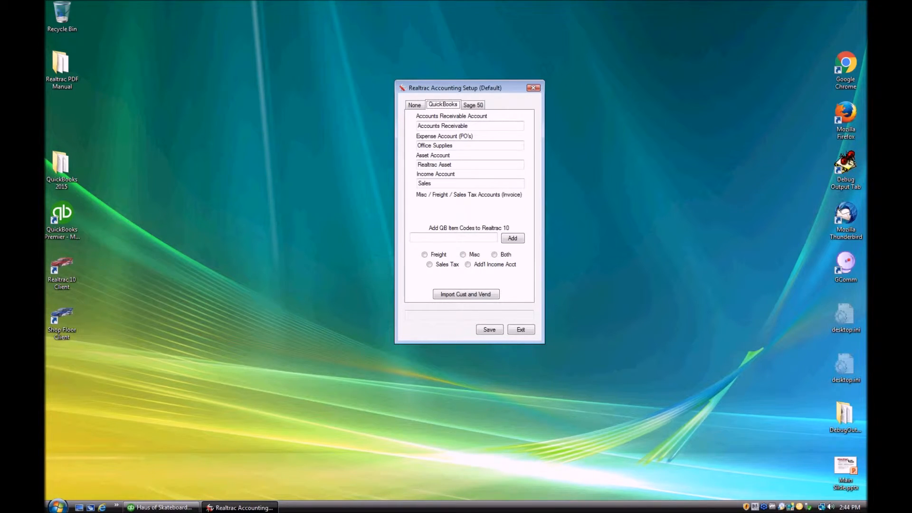
In QuickBooks, create a non-inventory part item named TAX posting to the Sales account.
{"action": "left_click", "coordinate": [156, 507]}
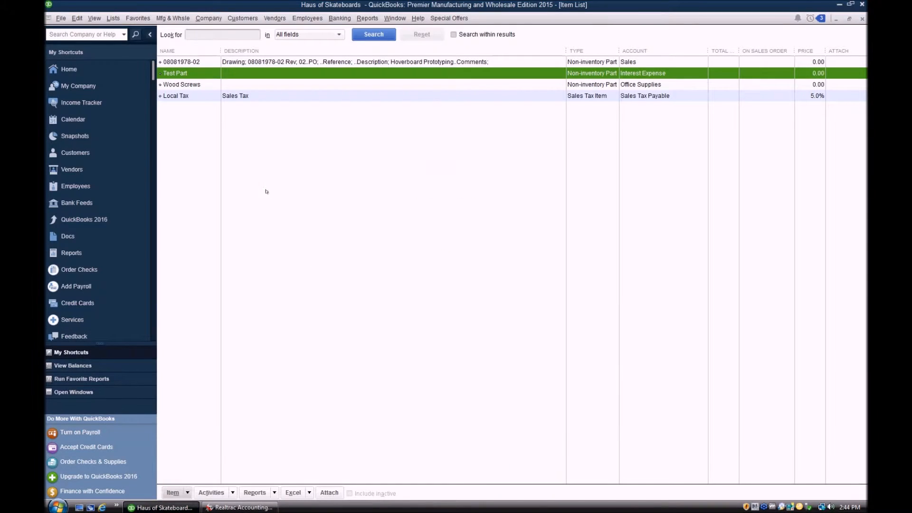
{"action": "right_click", "coordinate": [265, 189]}
{"action": "left_click", "coordinate": [283, 218]}
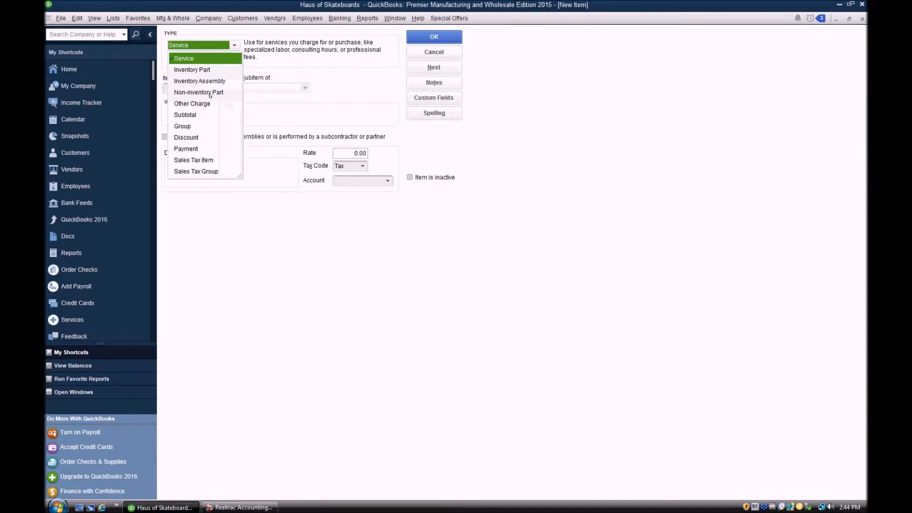
{"action": "left_click", "coordinate": [199, 93]}
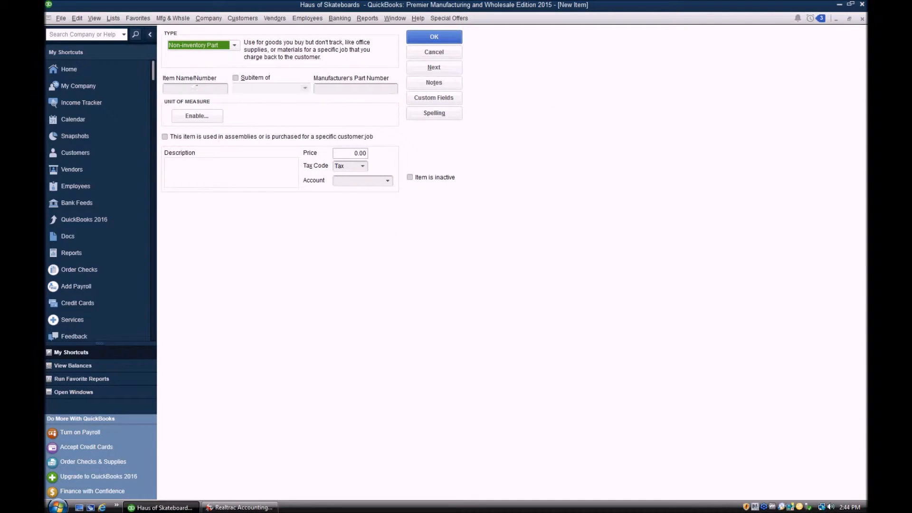
{"action": "left_click", "coordinate": [198, 88]}
{"action": "type", "text": "TAX"}
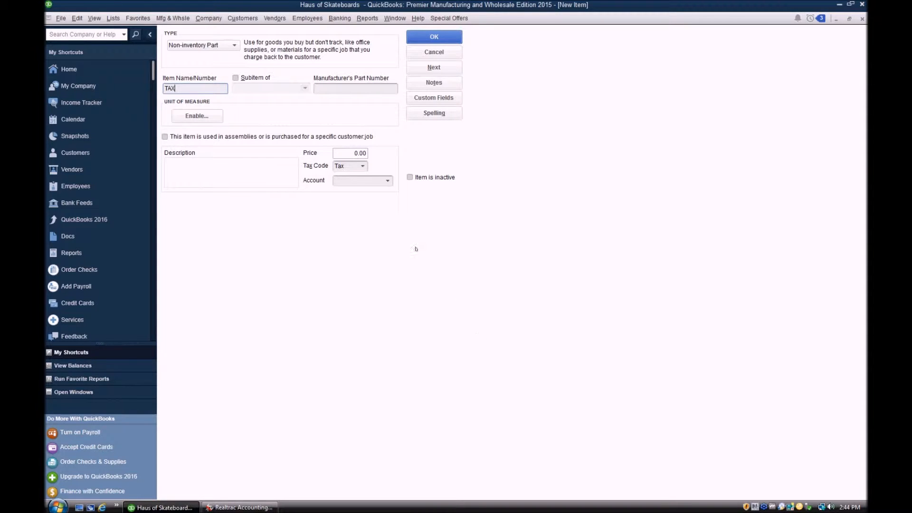
{"action": "left_click", "coordinate": [388, 180]}
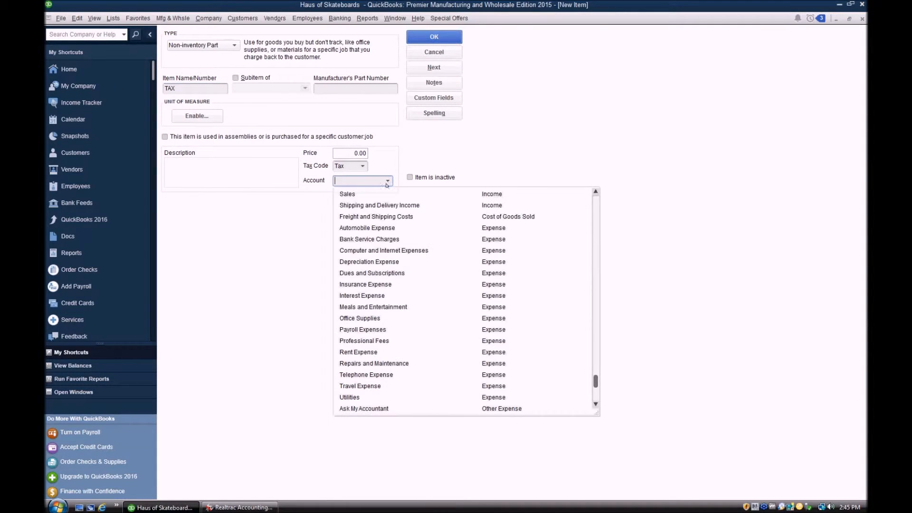
{"action": "left_click", "coordinate": [379, 194]}
{"action": "left_click", "coordinate": [354, 169]}
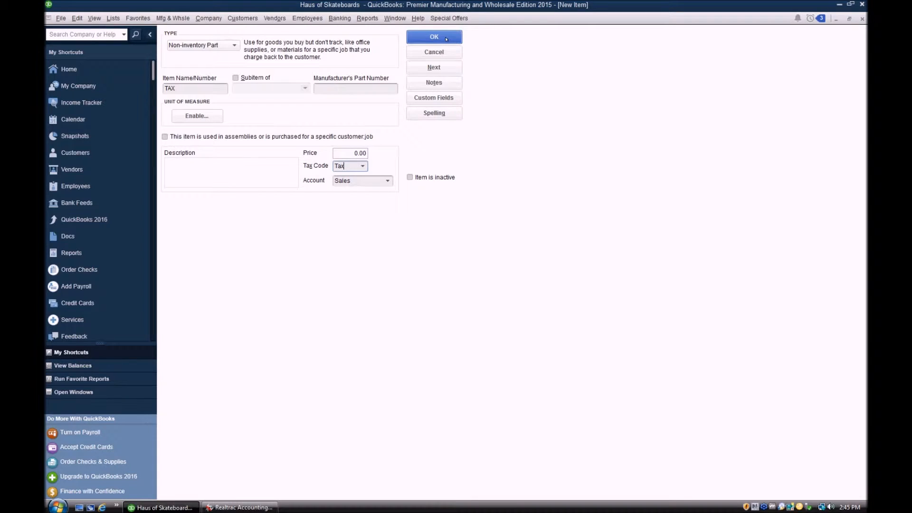
{"action": "left_click", "coordinate": [445, 37]}
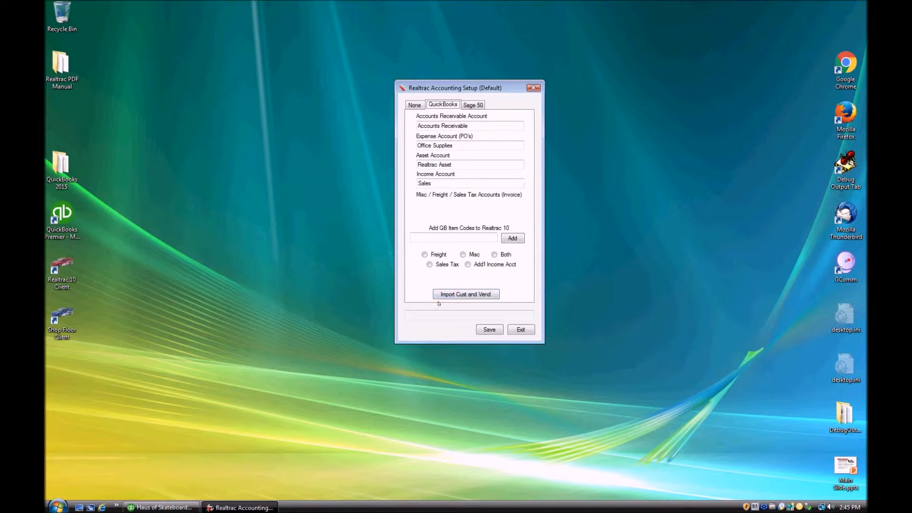
{"action": "left_click", "coordinate": [437, 236]}
Add TAX as a Generic QB item code, then return to QuickBooks' Item List.
{"action": "type", "text": "TAX"}
{"action": "left_click", "coordinate": [499, 265]}
{"action": "left_click", "coordinate": [516, 239]}
{"action": "left_click_drag", "start_coordinate": [527, 315], "coordinate": [397, 312]}
{"action": "left_click", "coordinate": [486, 314]}
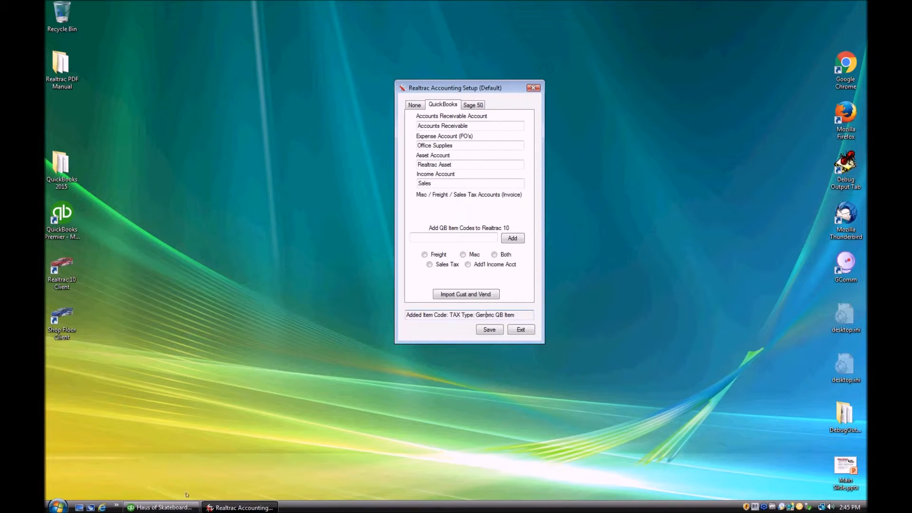
{"action": "left_click", "coordinate": [176, 507]}
{"action": "right_click", "coordinate": [193, 198]}
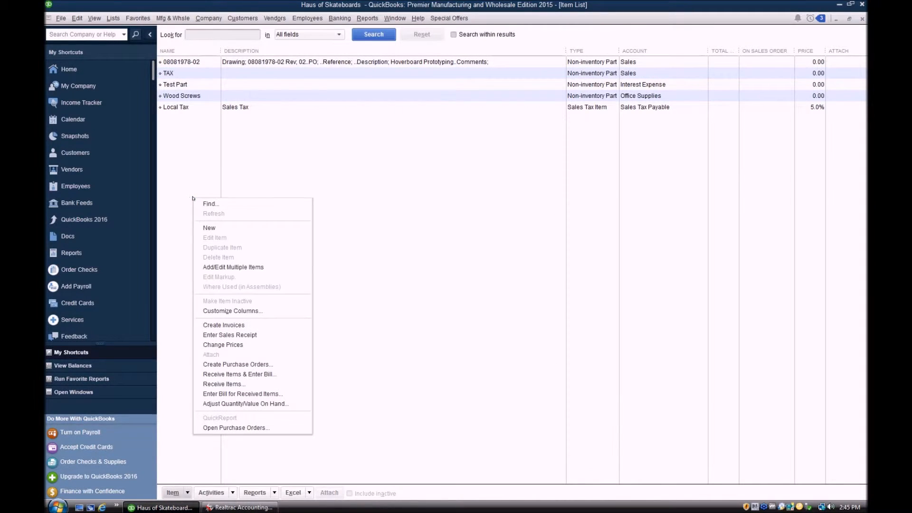
Create a non-taxable FREIGHT non-inventory part posting to Shipping and Delivery Income.
{"action": "left_click", "coordinate": [215, 227]}
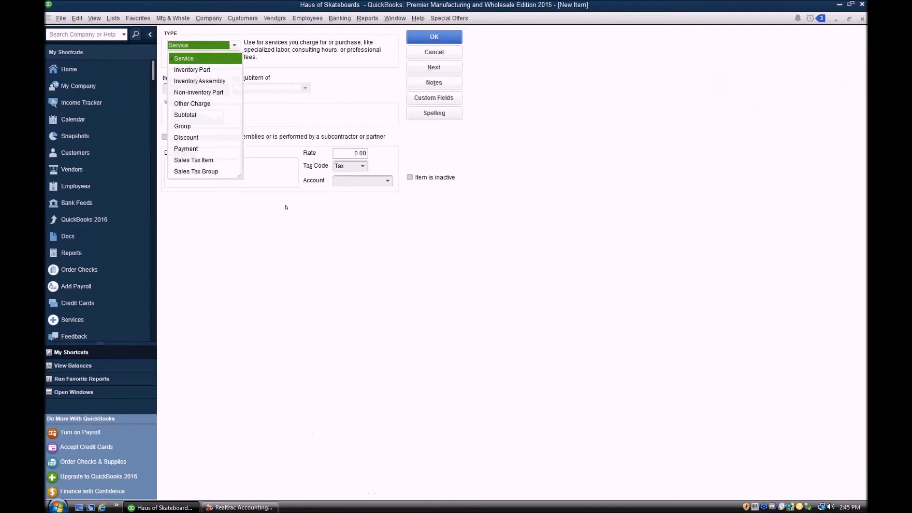
{"action": "left_click", "coordinate": [214, 92]}
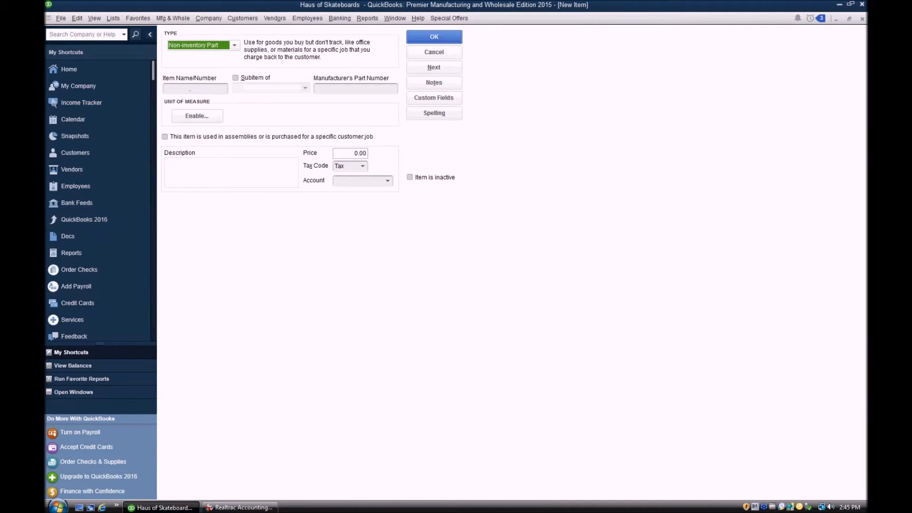
{"action": "left_click", "coordinate": [193, 91]}
{"action": "type", "text": "FREIGHT"}
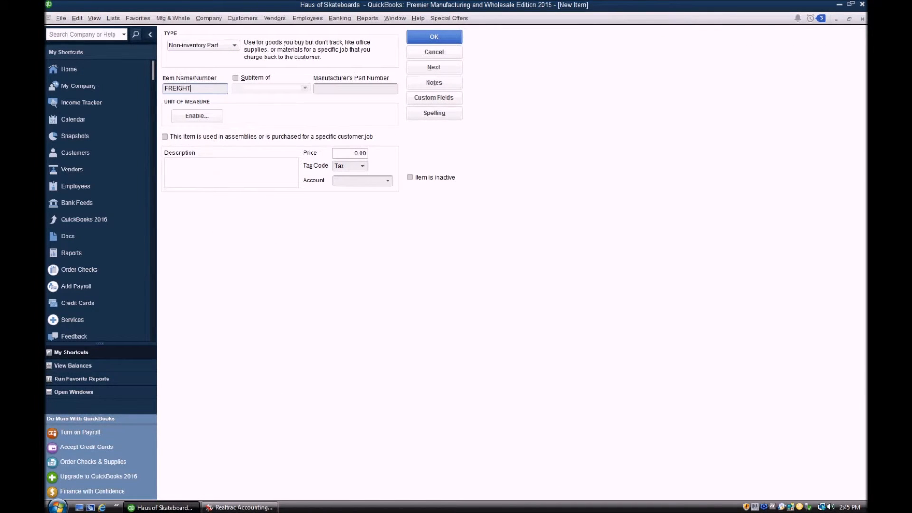
{"action": "left_click", "coordinate": [362, 165]}
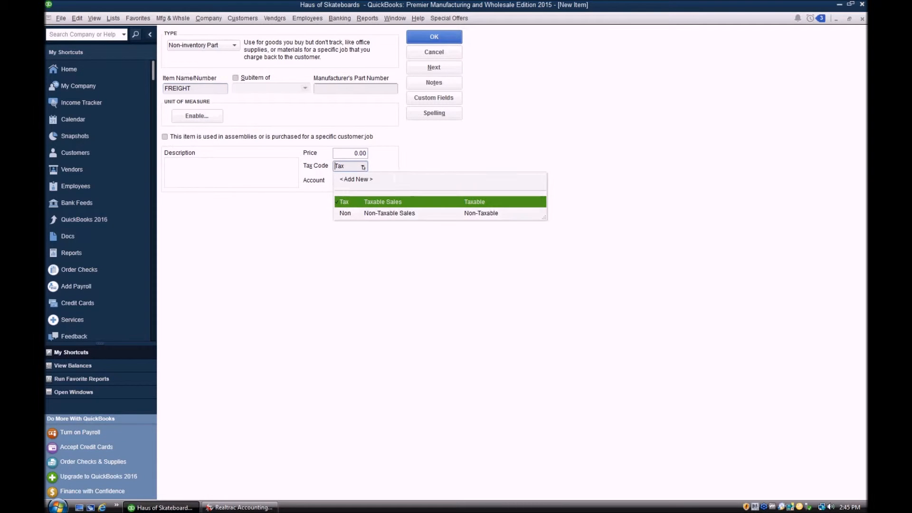
{"action": "left_click", "coordinate": [355, 214]}
{"action": "left_click", "coordinate": [388, 180]}
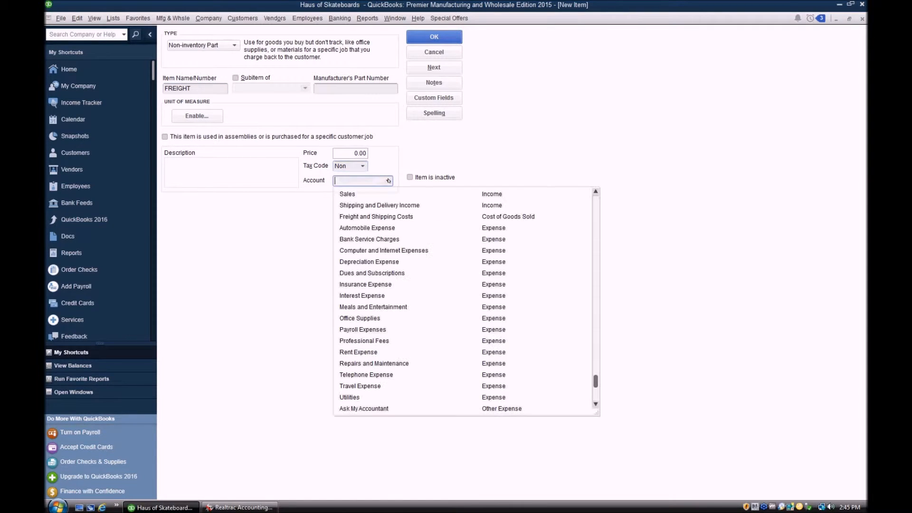
{"action": "left_click", "coordinate": [376, 206]}
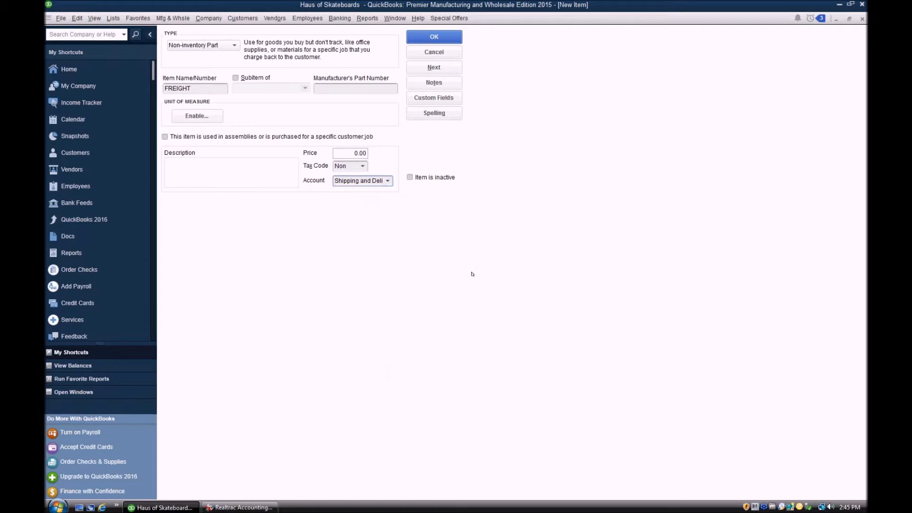
{"action": "left_click", "coordinate": [434, 37]}
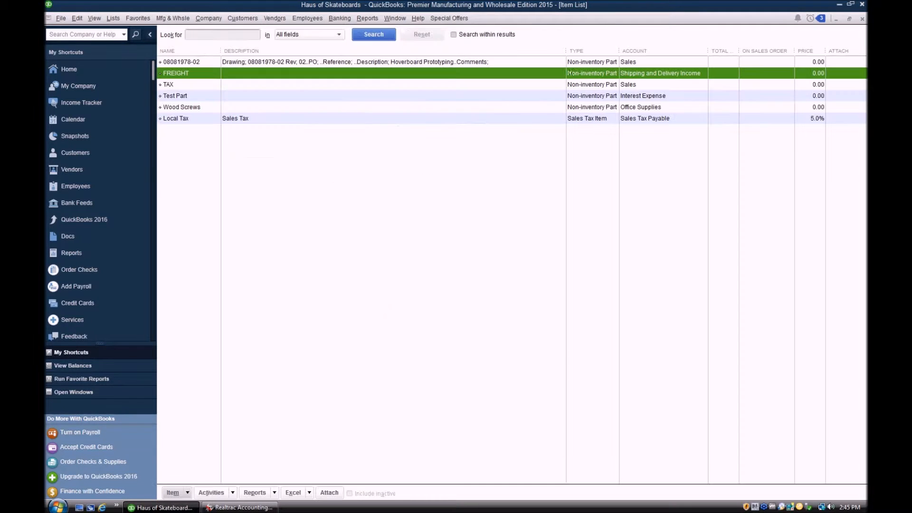
{"action": "left_click", "coordinate": [839, 5]}
{"action": "left_click", "coordinate": [428, 235]}
Add FREIGHT as a Freight-type item code and save the QuickBooks settings.
{"action": "type", "text": "FREIGHT"}
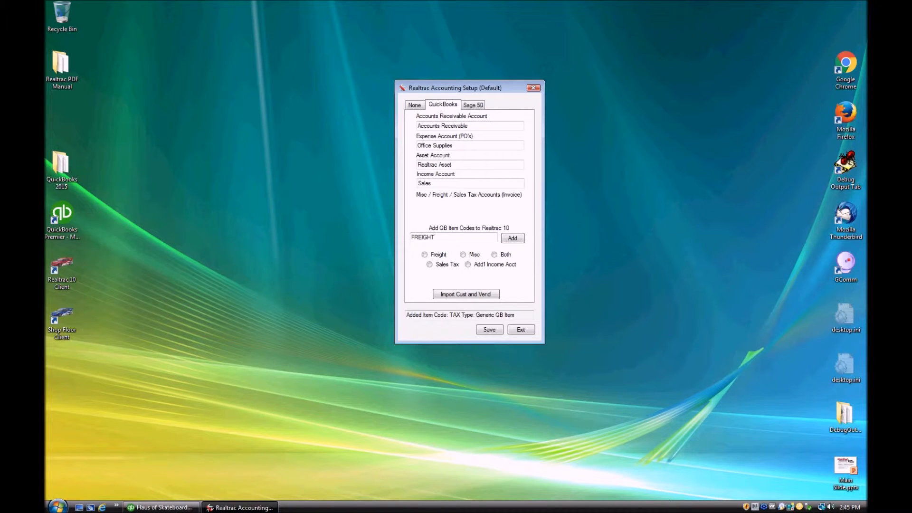
{"action": "left_click", "coordinate": [424, 255]}
{"action": "left_click", "coordinate": [512, 238]}
{"action": "key", "text": "Tab"}
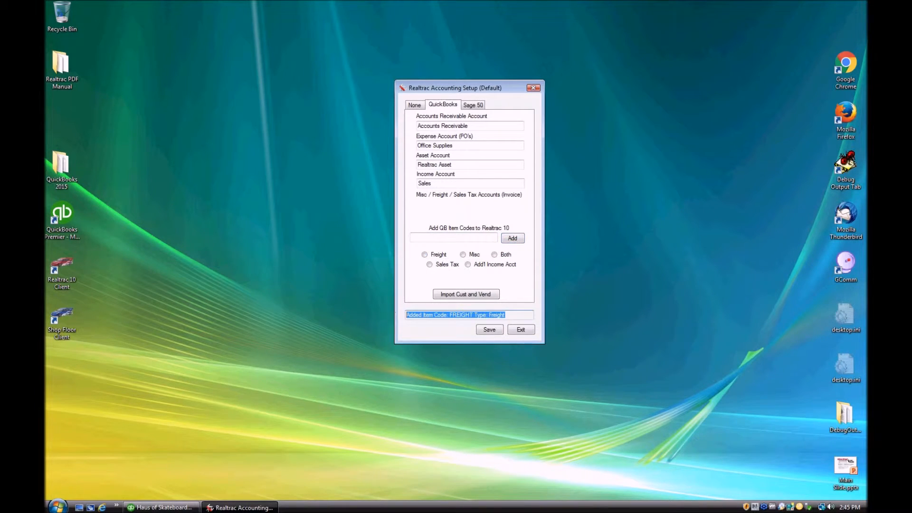
{"action": "left_click", "coordinate": [489, 329]}
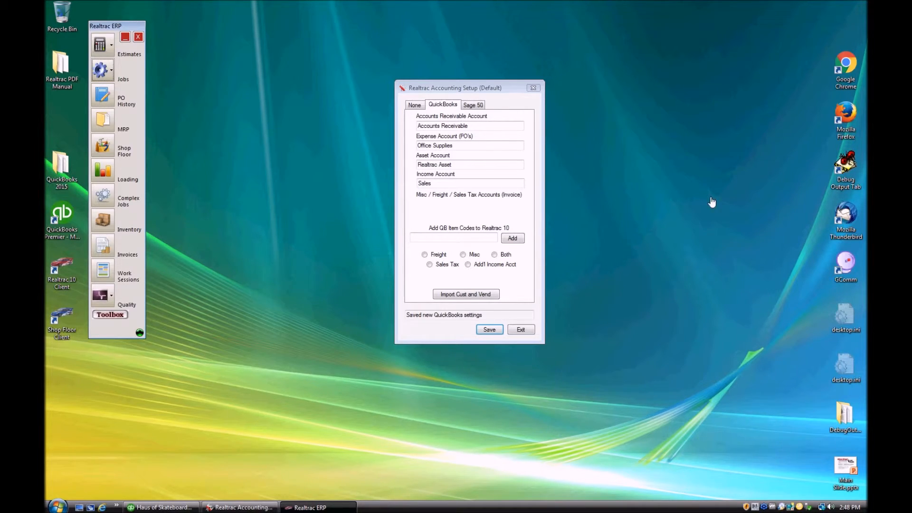
{"action": "left_click", "coordinate": [107, 313]}
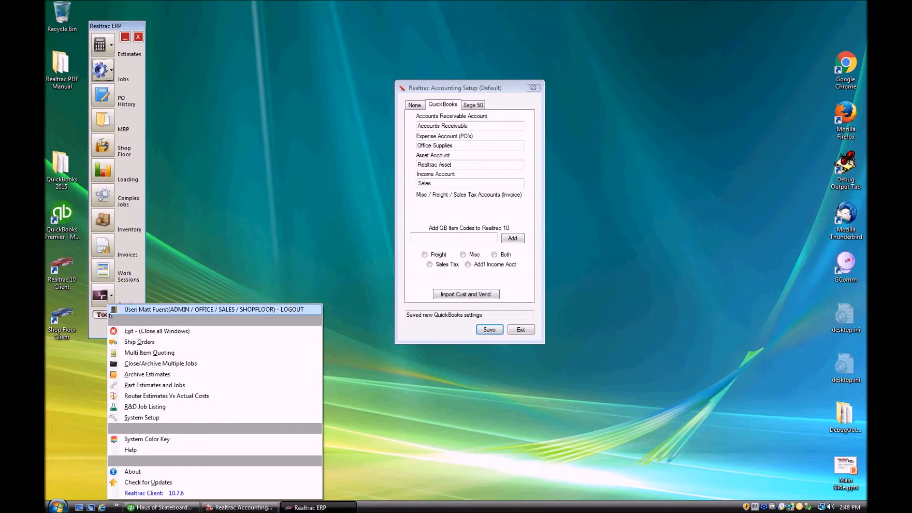
{"action": "left_click", "coordinate": [223, 386]}
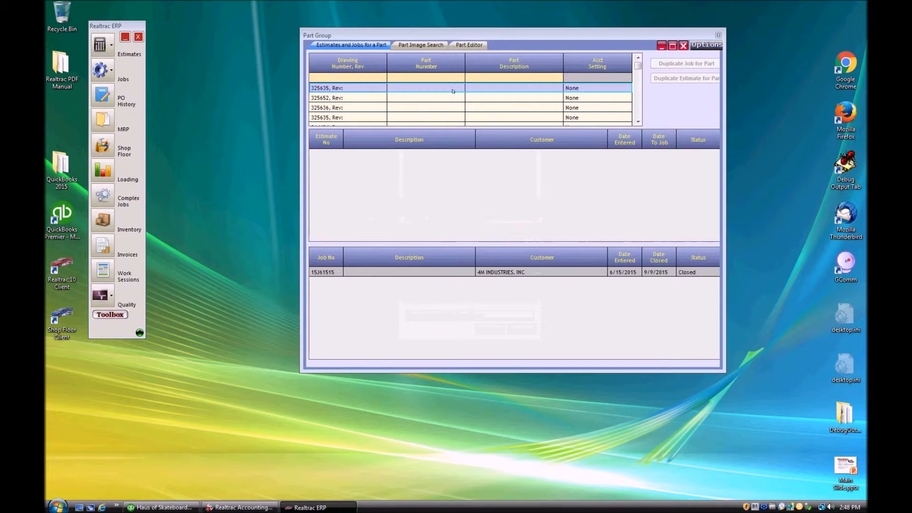
{"action": "type", "text": "080"}
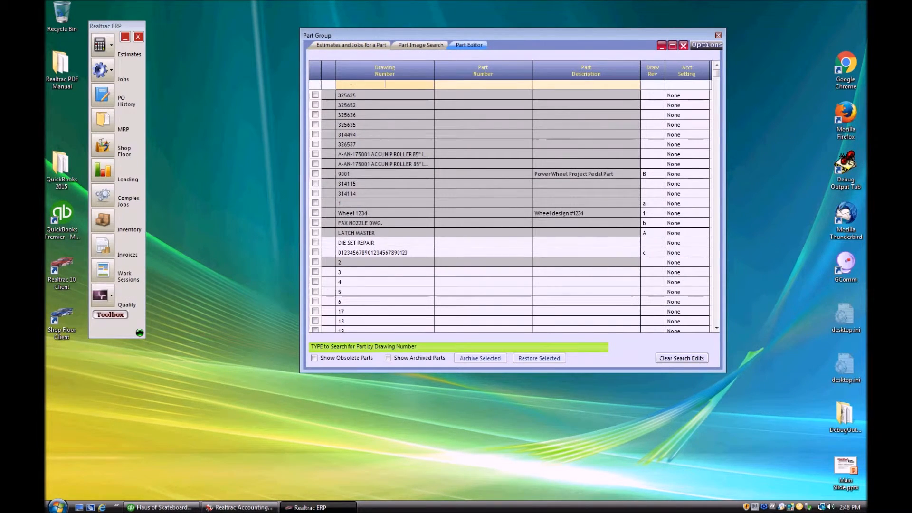
{"action": "type", "text": "819"}
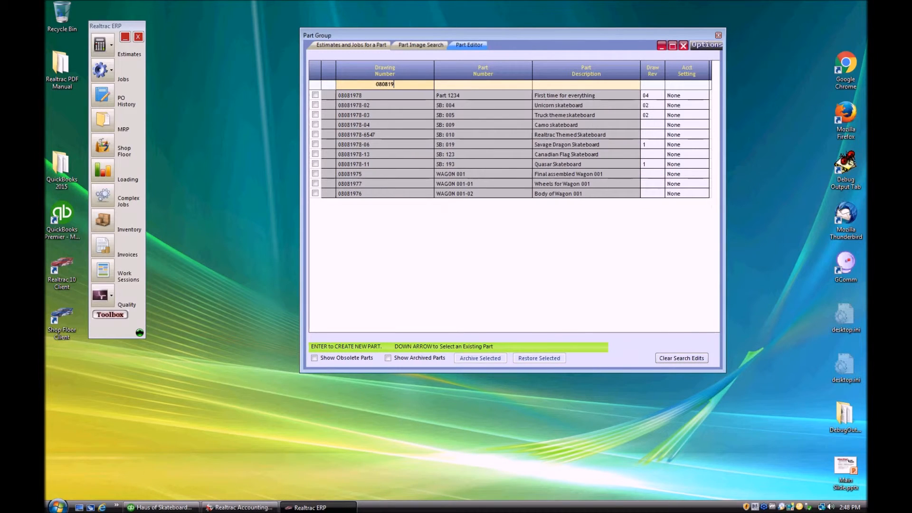
{"action": "left_click", "coordinate": [404, 102]}
{"action": "left_click", "coordinate": [686, 106]}
{"action": "left_click", "coordinate": [705, 106]}
{"action": "left_click", "coordinate": [692, 123]}
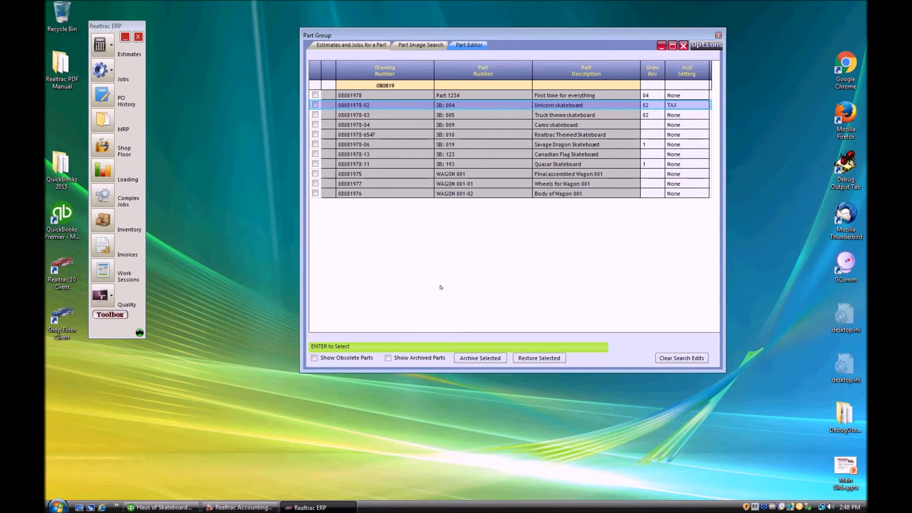
{"action": "left_click", "coordinate": [683, 45]}
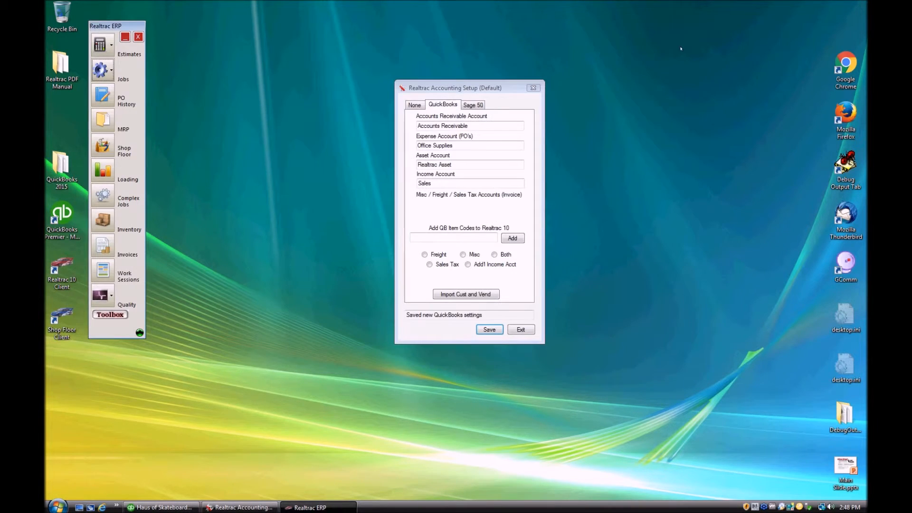
Filter jobs by 1527, open job 15J1527 and show its invoice 24683.
{"action": "left_click", "coordinate": [97, 68]}
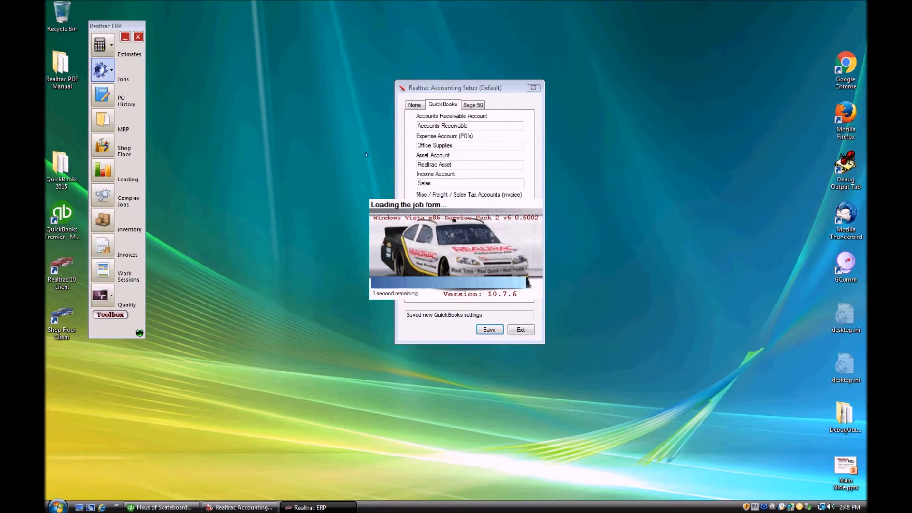
{"action": "type", "text": "1527"}
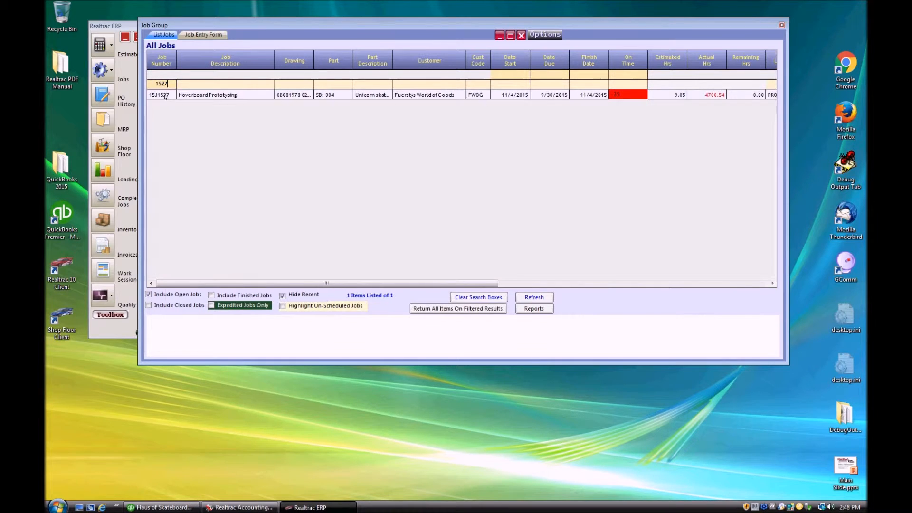
{"action": "double_click", "coordinate": [165, 95]}
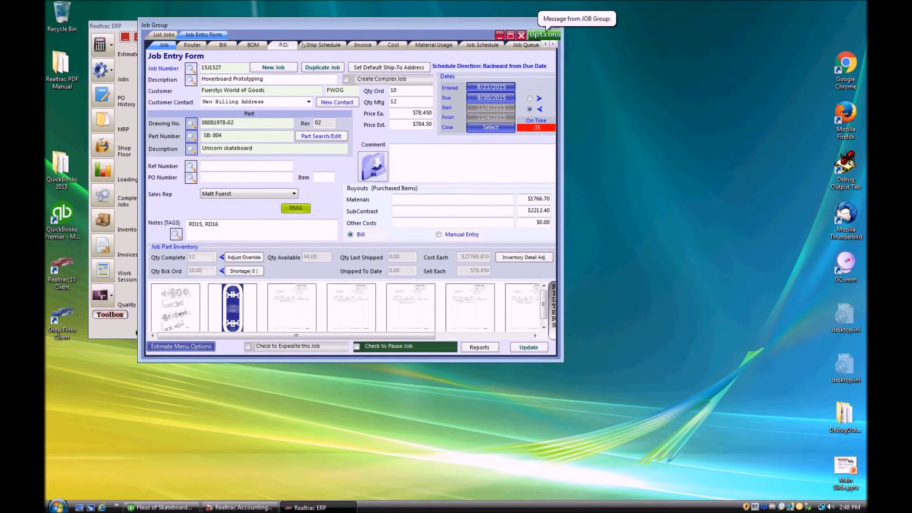
{"action": "left_click", "coordinate": [362, 44]}
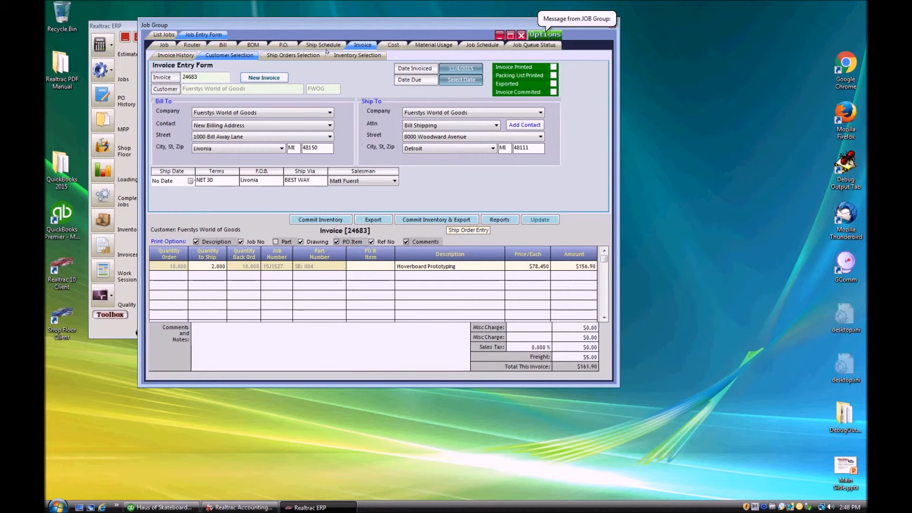
Assign the FREIGHT item to the freight charge and export invoice 24683 to QuickBooks.
{"action": "left_click_drag", "start_coordinate": [381, 23], "coordinate": [447, 32]}
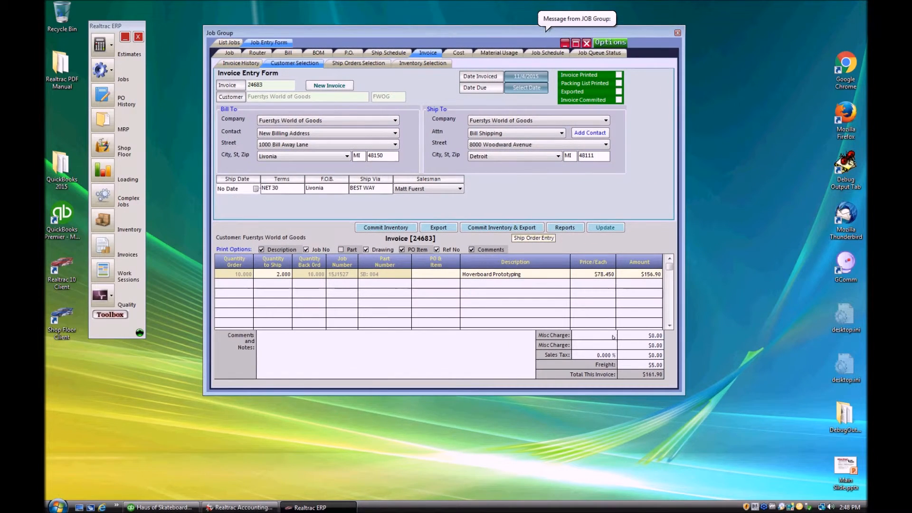
{"action": "left_click", "coordinate": [634, 364]}
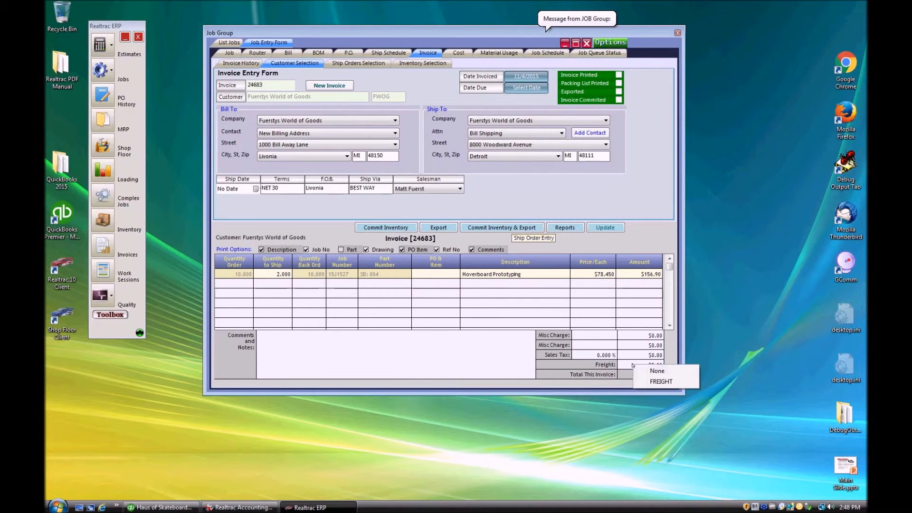
{"action": "left_click", "coordinate": [671, 383]}
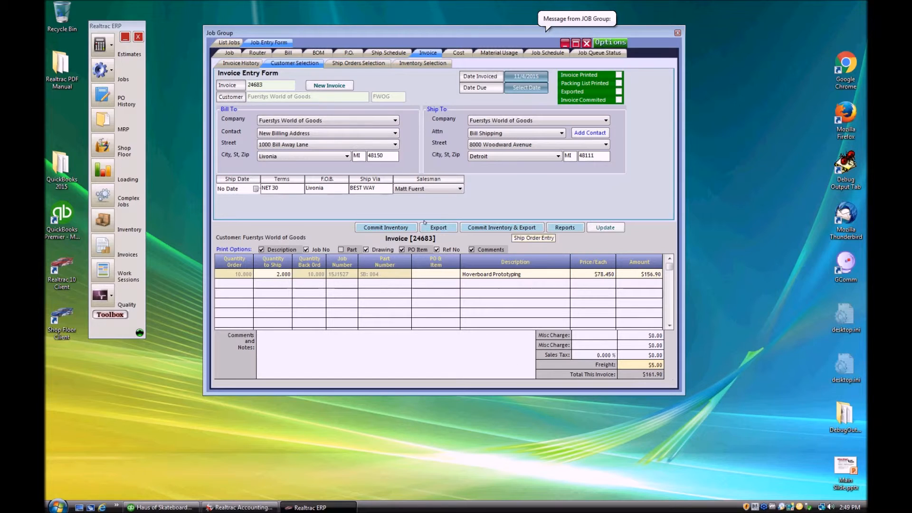
{"action": "left_click", "coordinate": [435, 228]}
{"action": "left_click", "coordinate": [485, 284]}
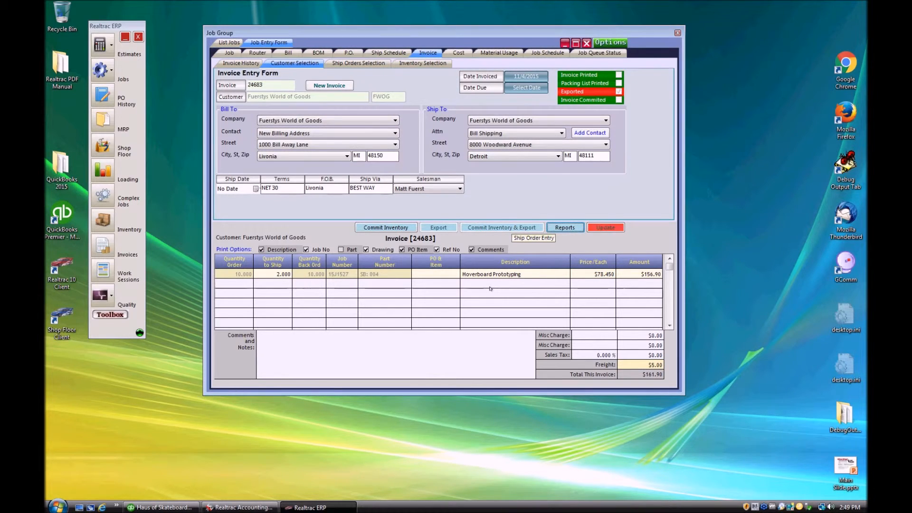
Open invoice 24683 from FWOG's customer transactions in QuickBooks, maximized, and inspect its FREIGHT line.
{"action": "left_click", "coordinate": [169, 508]}
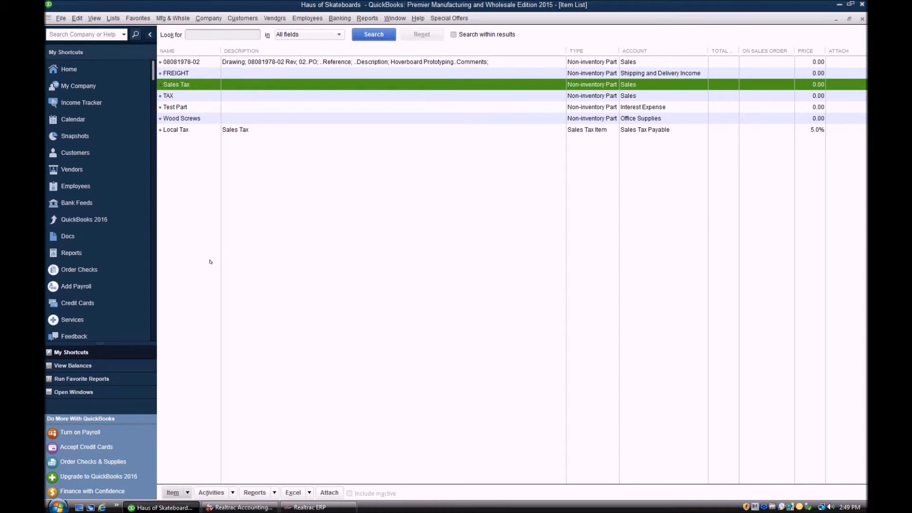
{"action": "left_click", "coordinate": [861, 19]}
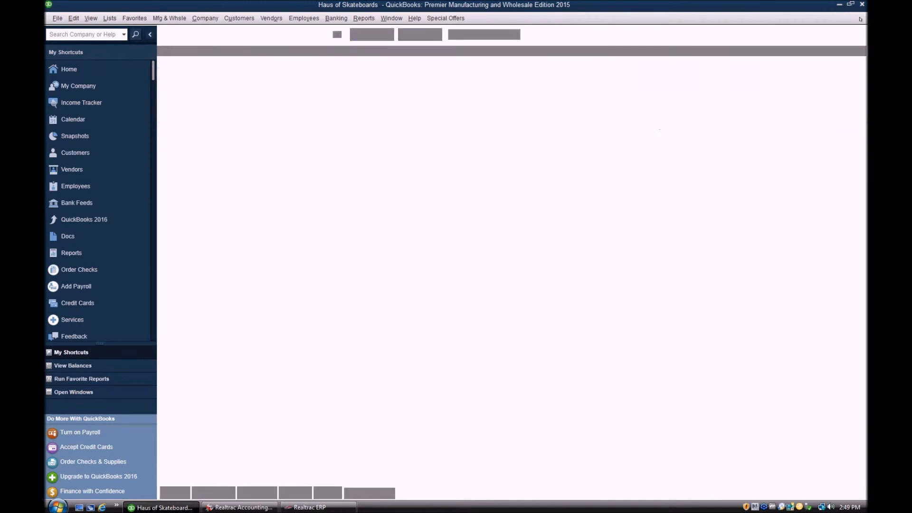
{"action": "left_click", "coordinate": [95, 153]}
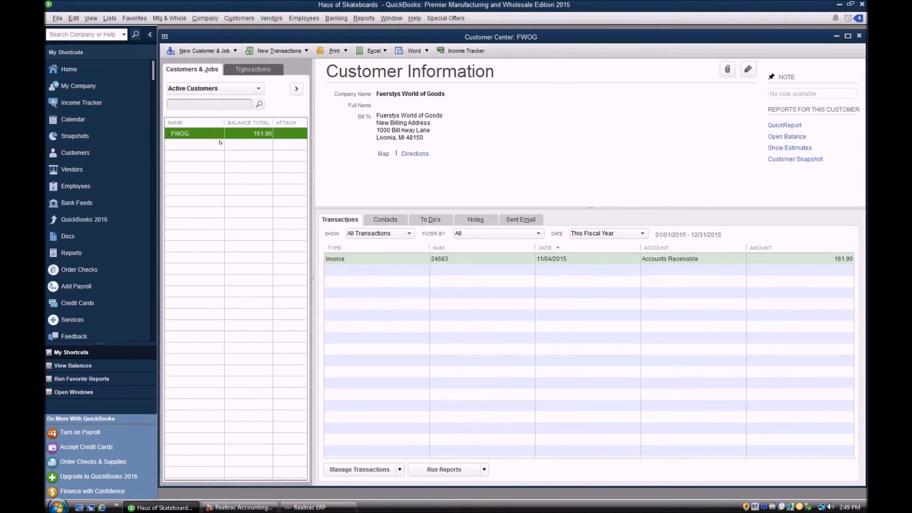
{"action": "left_click", "coordinate": [424, 261]}
{"action": "double_click", "coordinate": [424, 260]}
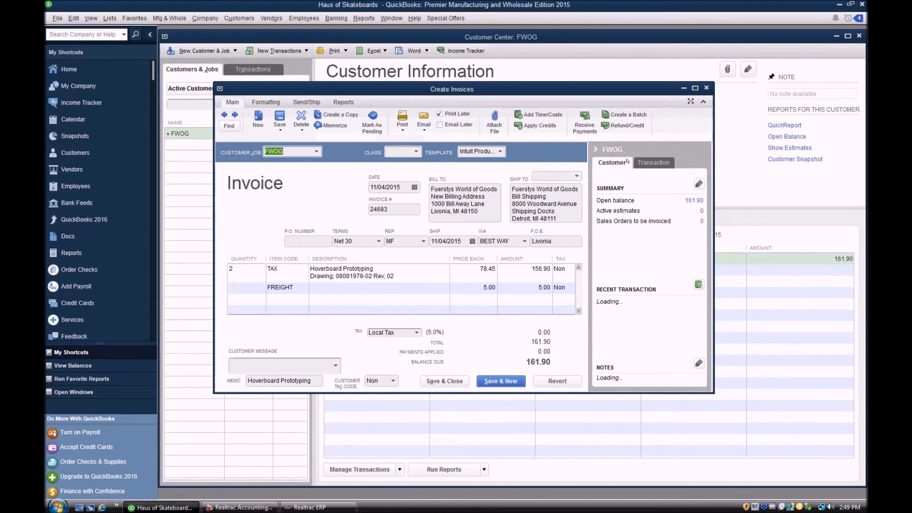
{"action": "left_click", "coordinate": [695, 89]}
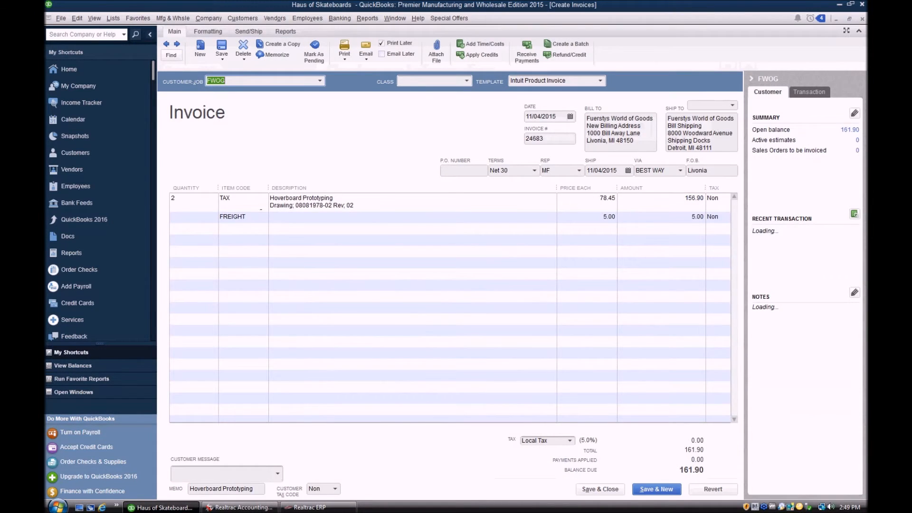
{"action": "left_click", "coordinate": [253, 218]}
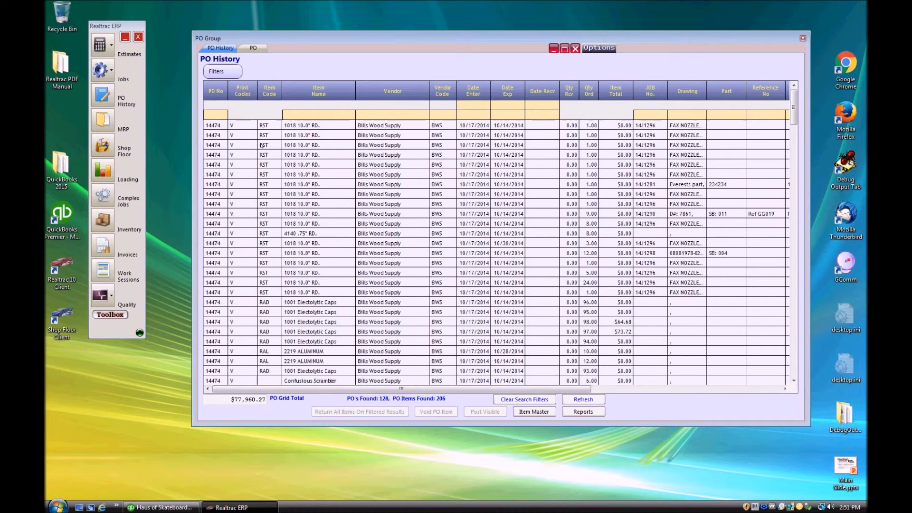
Filter PO History to 12783 and open the Bills Wood Supply Wood Screws purchase order.
{"action": "type", "text": "12783"}
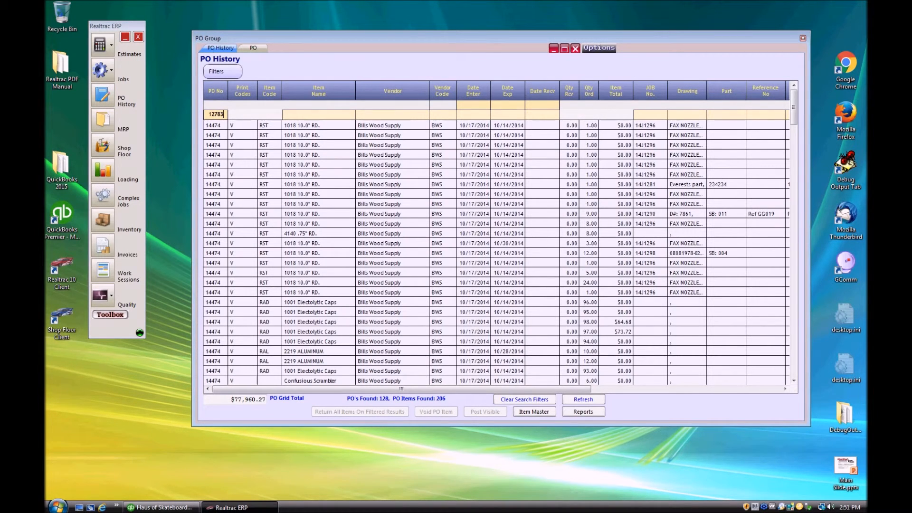
{"action": "key", "text": "Return"}
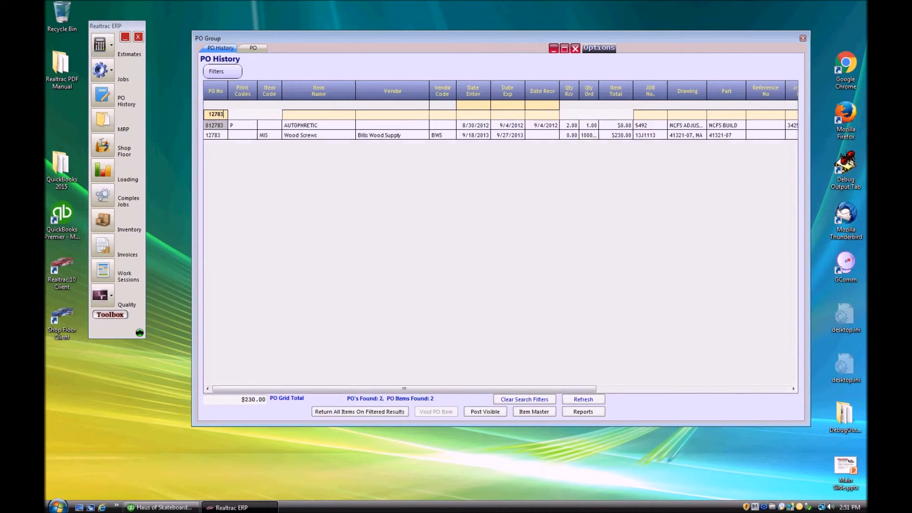
{"action": "left_click", "coordinate": [212, 136]}
{"action": "double_click", "coordinate": [323, 135]}
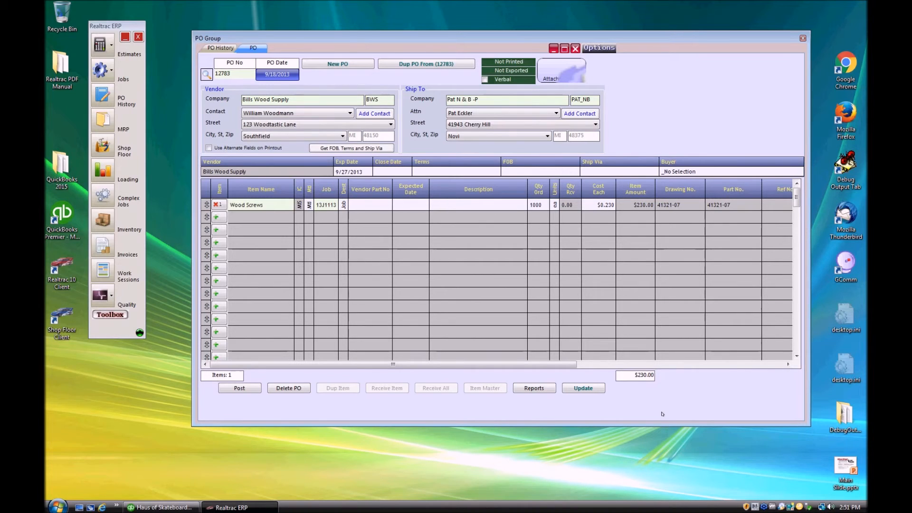
In QuickBooks, open the Item List full-size and select the Wood Screws item.
{"action": "left_click", "coordinate": [161, 506]}
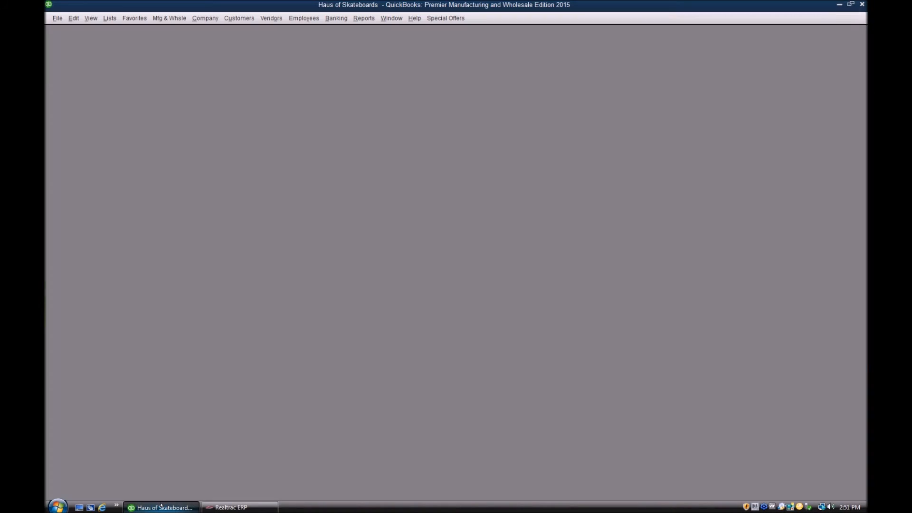
{"action": "left_click", "coordinate": [110, 18]}
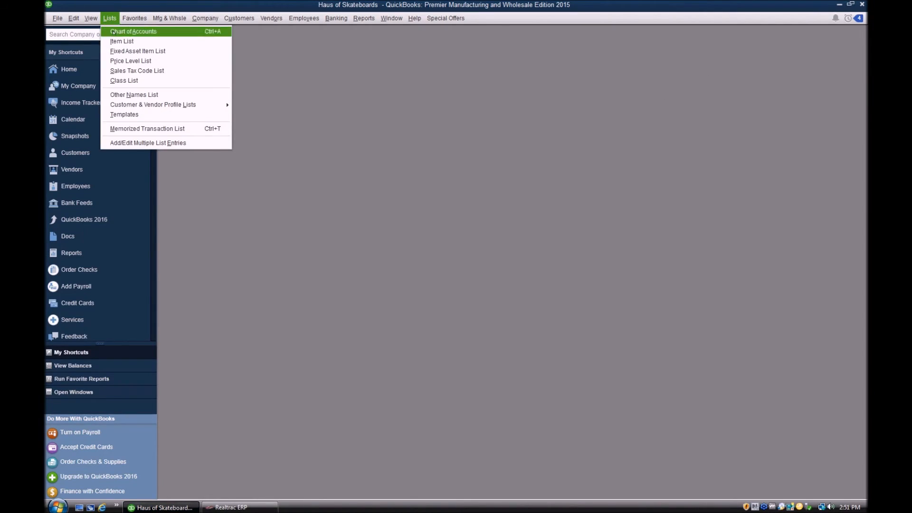
{"action": "left_click", "coordinate": [119, 41]}
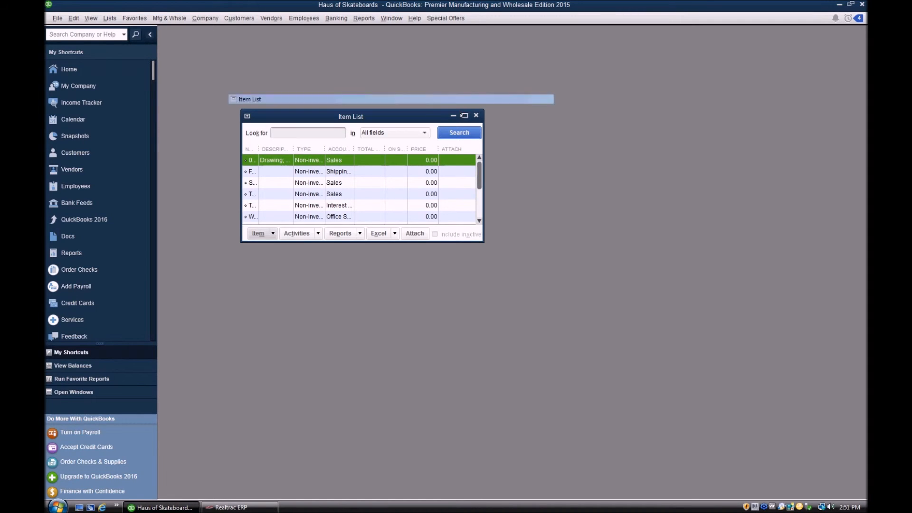
{"action": "left_click", "coordinate": [464, 115]}
{"action": "left_click", "coordinate": [176, 118]}
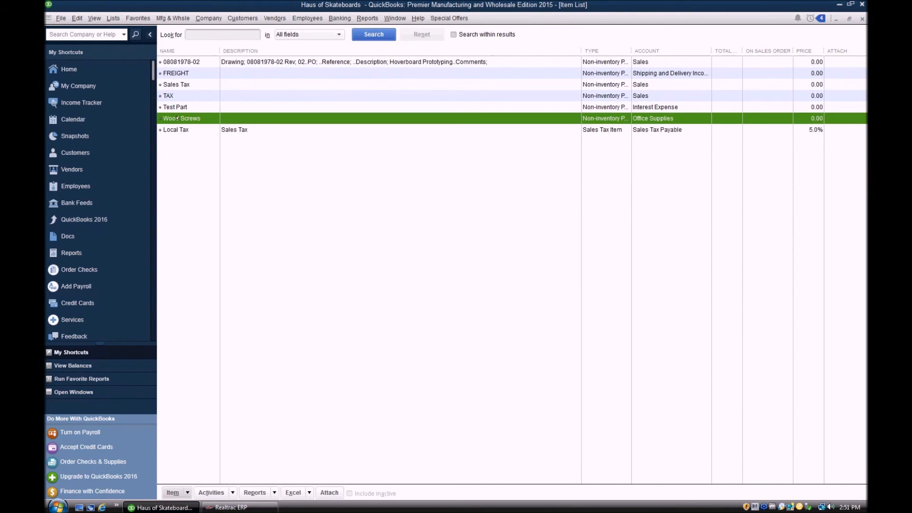
{"action": "left_click_drag", "start_coordinate": [581, 50], "coordinate": [523, 51]}
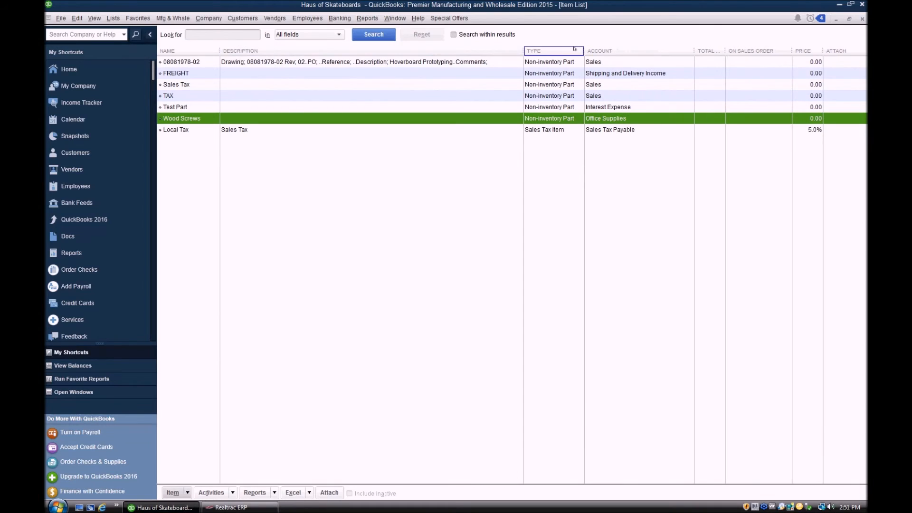
Change Wood Screws' account from Office Supplies to Automobile Expense, leaving existing transactions unchanged.
{"action": "double_click", "coordinate": [196, 118]}
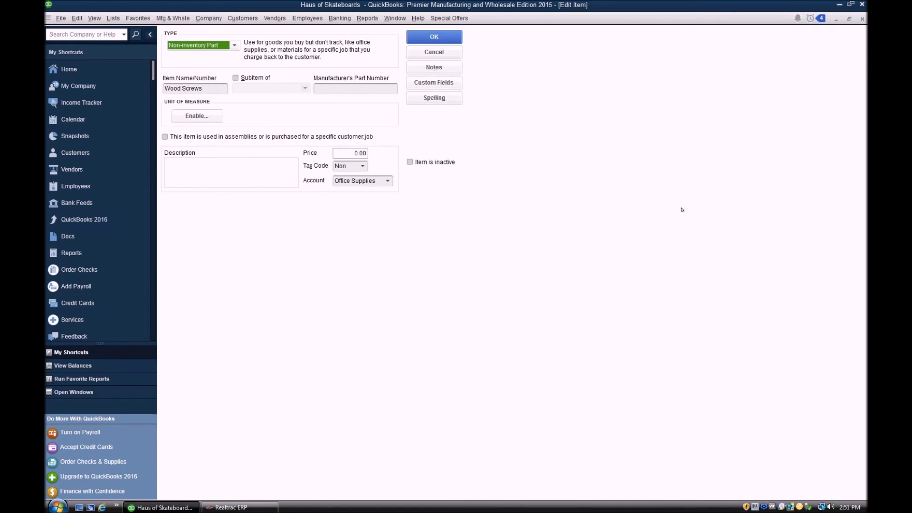
{"action": "left_click", "coordinate": [387, 181]}
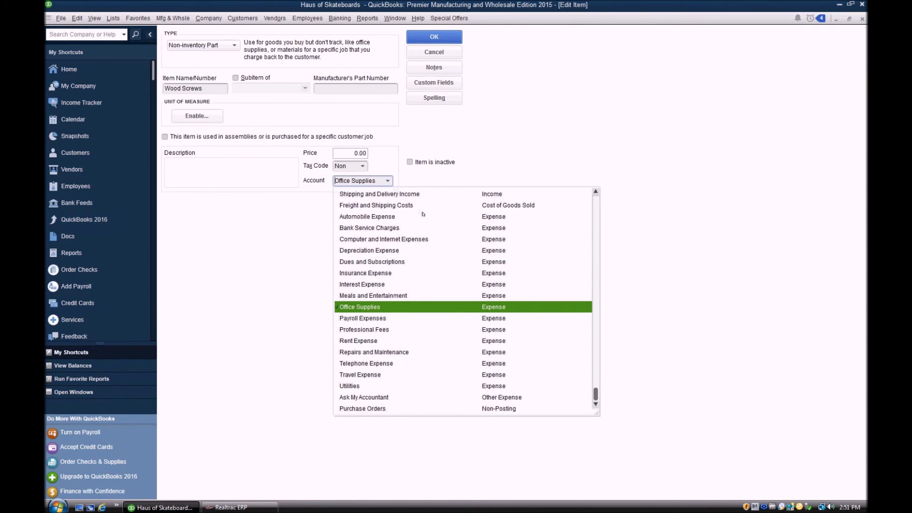
{"action": "scroll", "coordinate": [423, 214], "scroll_direction": "up", "scroll_amount": 3}
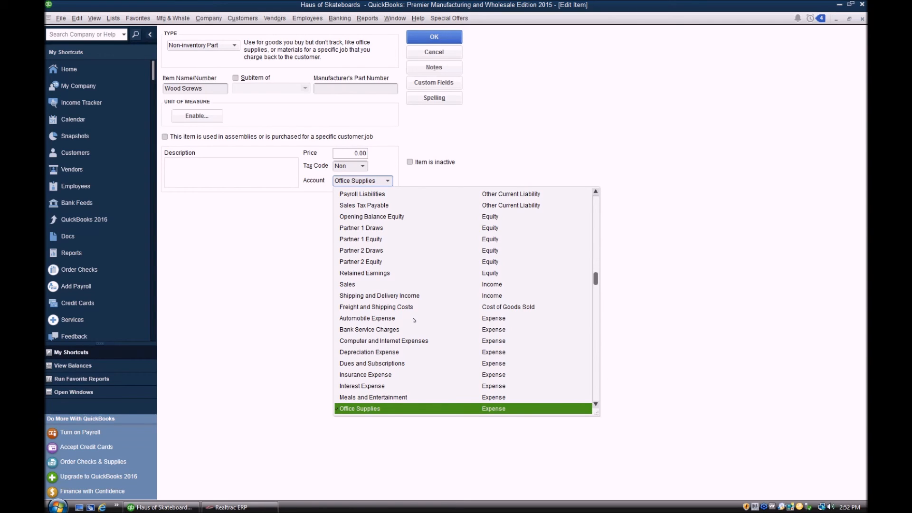
{"action": "left_click", "coordinate": [413, 320]}
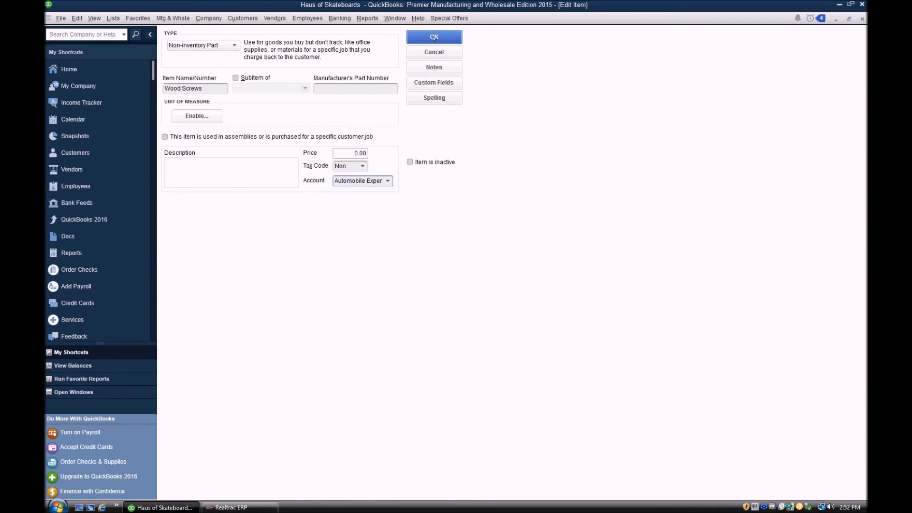
{"action": "left_click", "coordinate": [433, 37]}
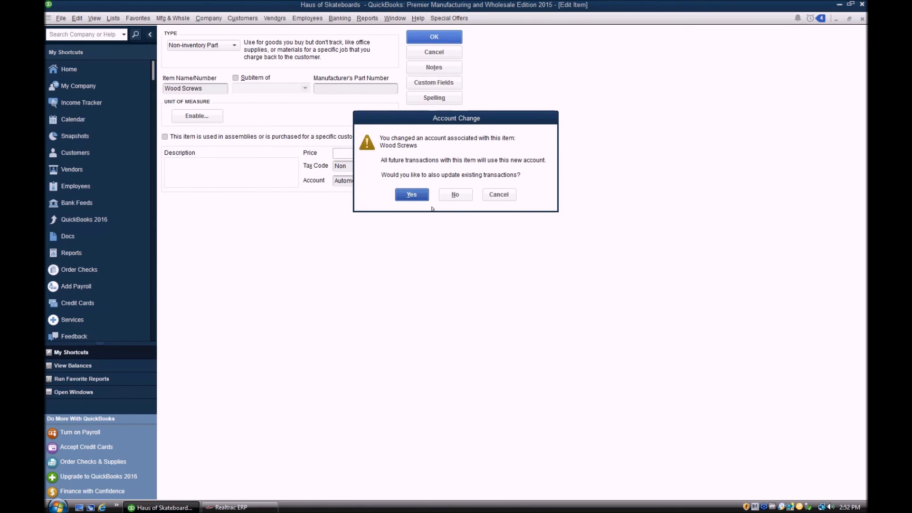
{"action": "left_click", "coordinate": [451, 194]}
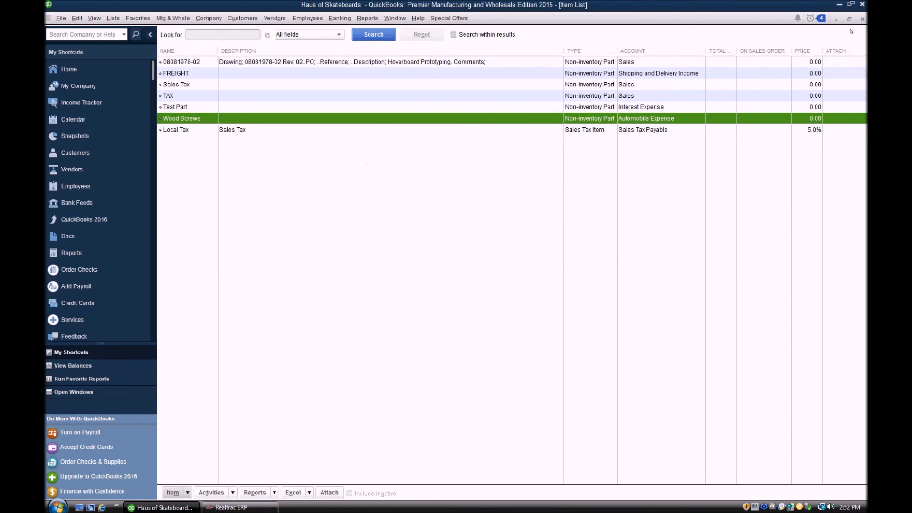
Close the item list, minimize QuickBooks, and post purchase order 12783 in Realtrac.
{"action": "left_click", "coordinate": [862, 18]}
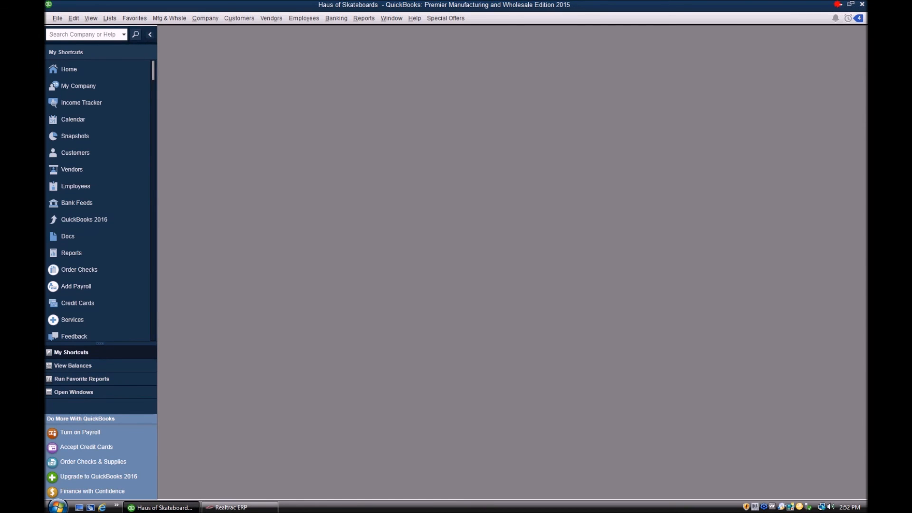
{"action": "left_click", "coordinate": [839, 4]}
{"action": "left_click", "coordinate": [239, 388]}
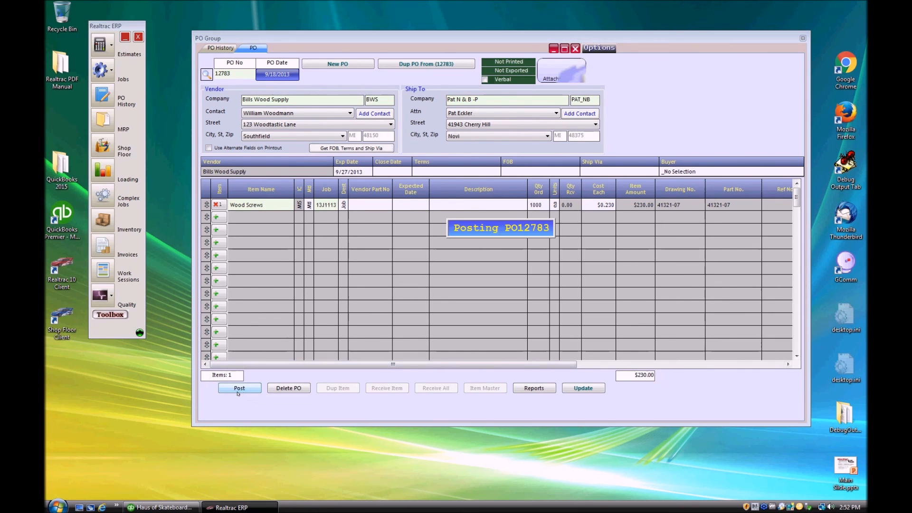